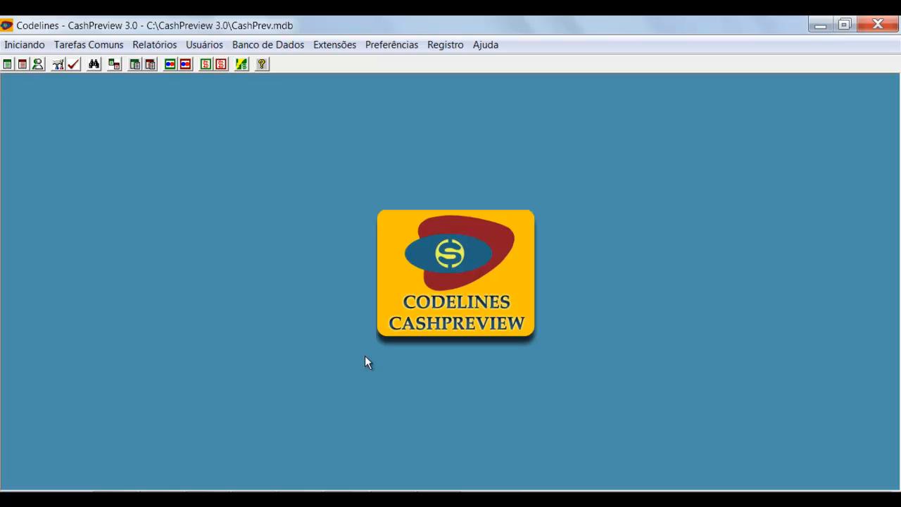
Open the Gerador de Relatórios de Lançamentos extension and select the existing grouped report.
left_click(334, 45)
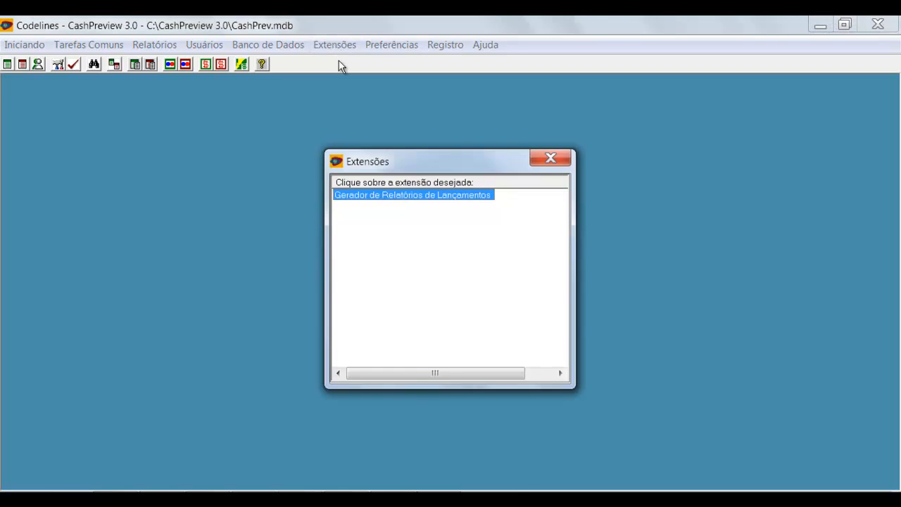
left_click(436, 196)
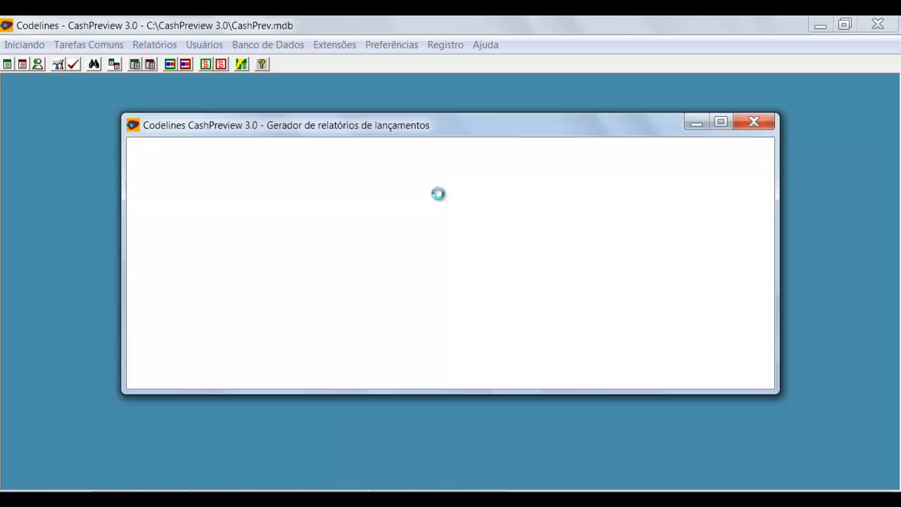
left_click(473, 207)
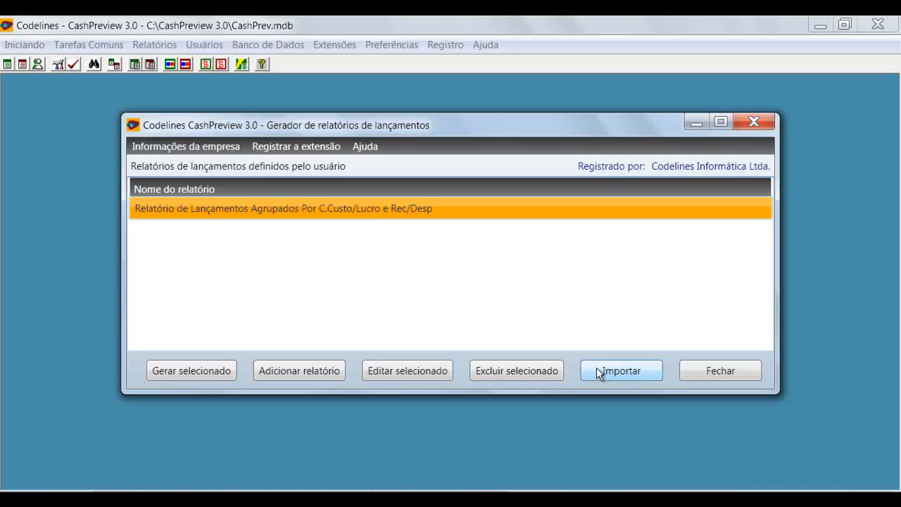
Review the company name and logo set for the generated reports, then close the company information.
left_click(212, 146)
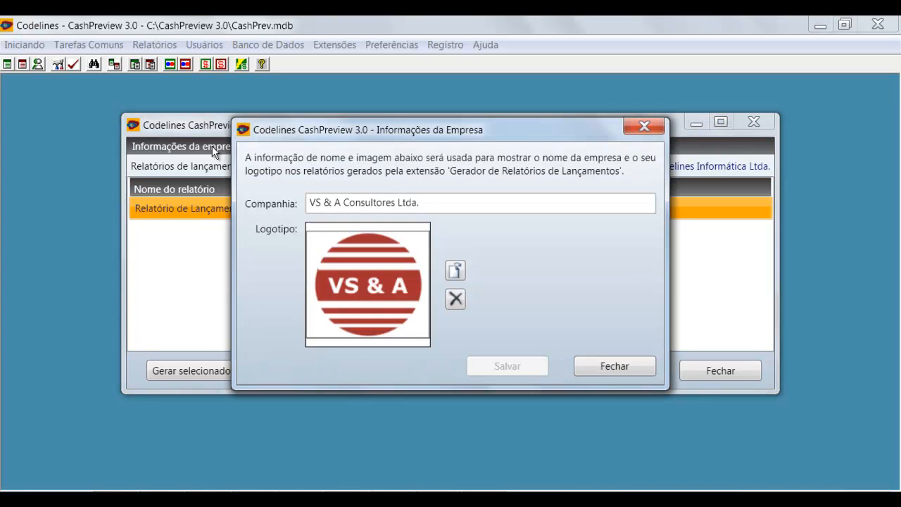
left_click(428, 203)
left_click_drag(429, 203, 295, 202)
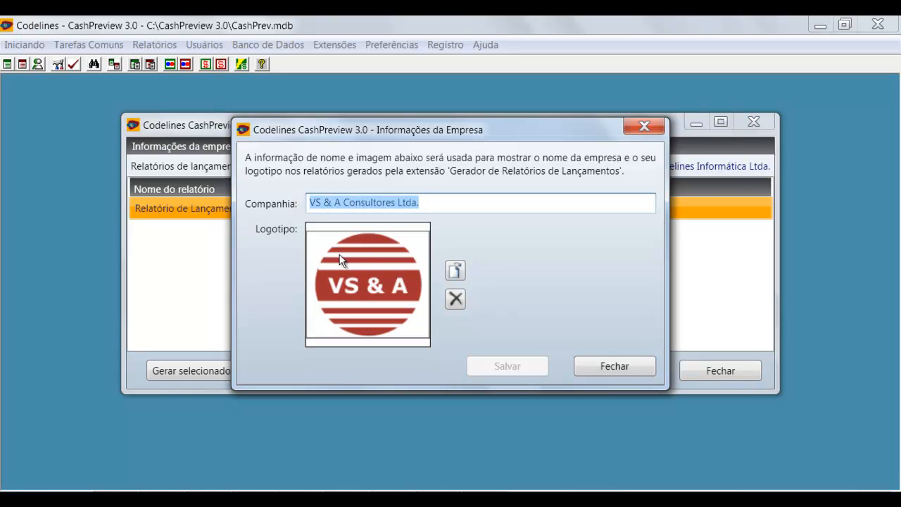
left_click(610, 366)
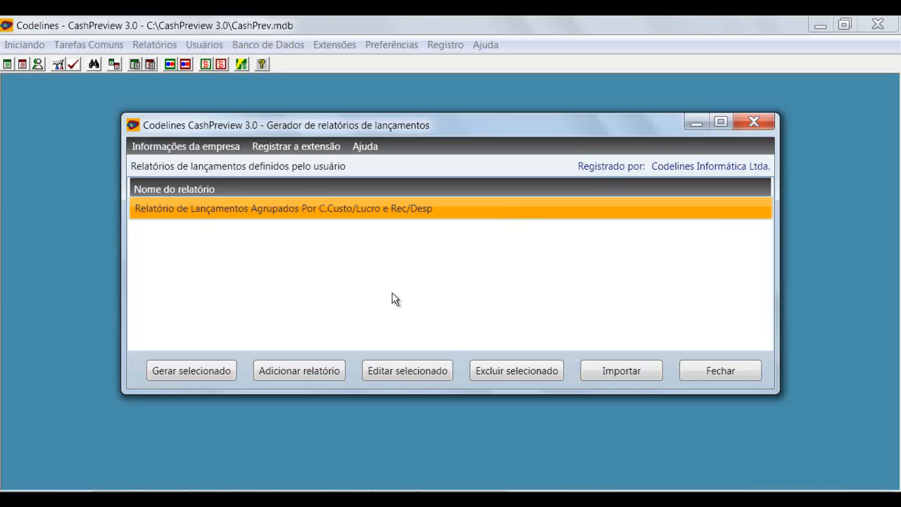
Add a new report definition and name it "Novo Relatório".
left_click(322, 371)
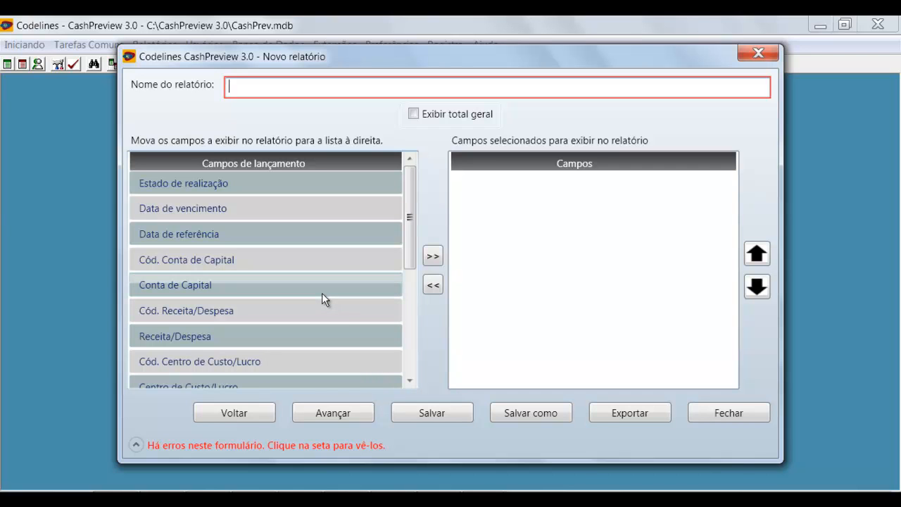
type("Novo ")
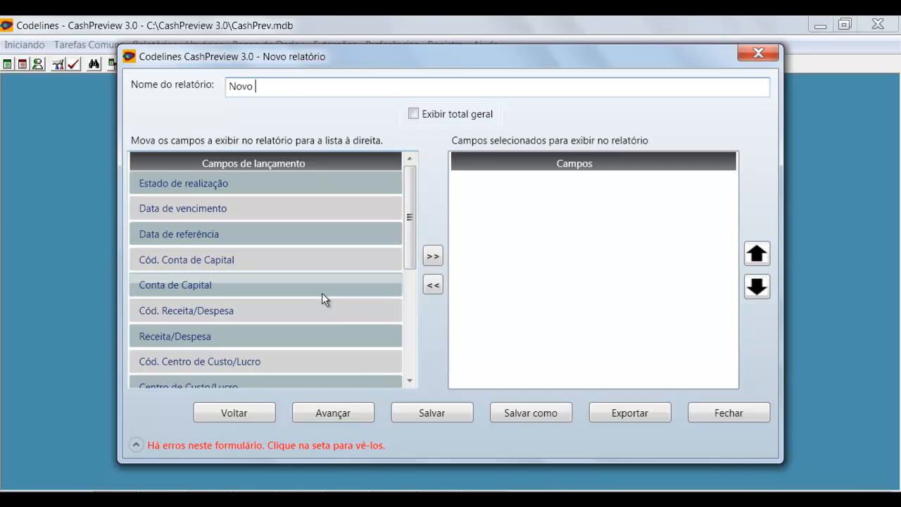
type("Relatório")
Add to the report Estado de realização, both date fields, Conta de Capital, Receita/Despesa, Centro de Custo/Lucro, Cliente, Fornecedor, Documento, Histórico, Valor and Login usuário.
left_click(271, 181)
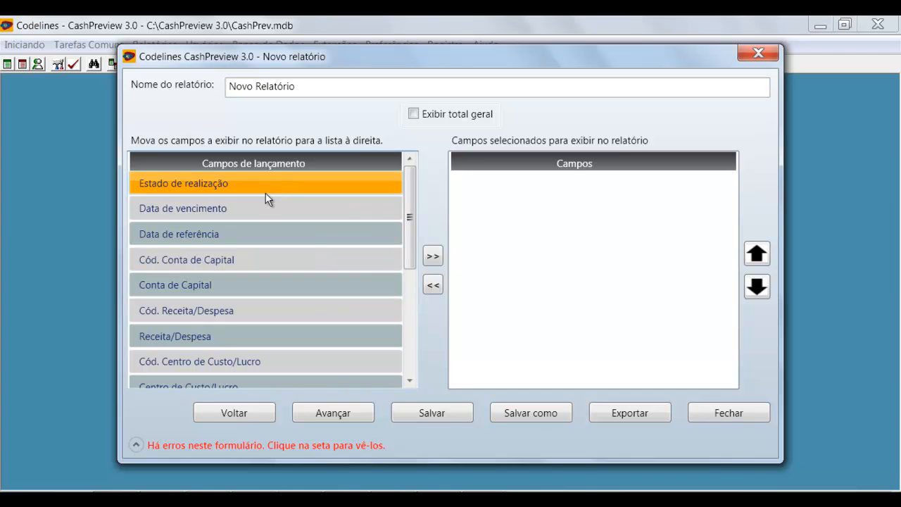
left_click(252, 209)
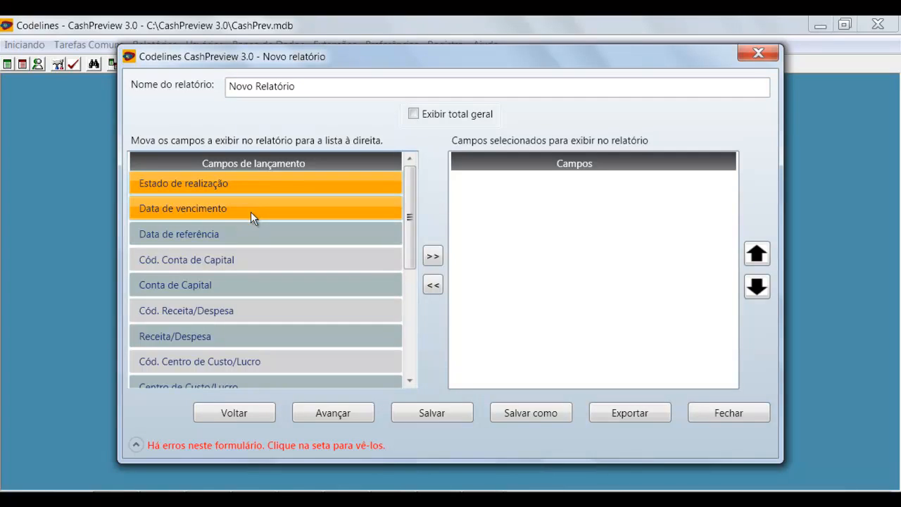
left_click(245, 231)
left_click(232, 285)
left_click(222, 335)
left_click_drag(406, 253, 401, 318)
left_click(260, 264)
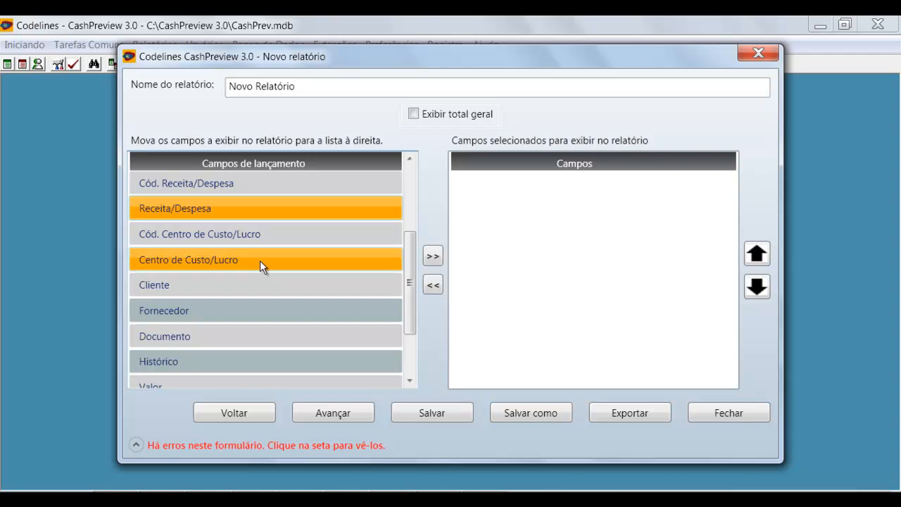
left_click_drag(410, 277, 408, 326)
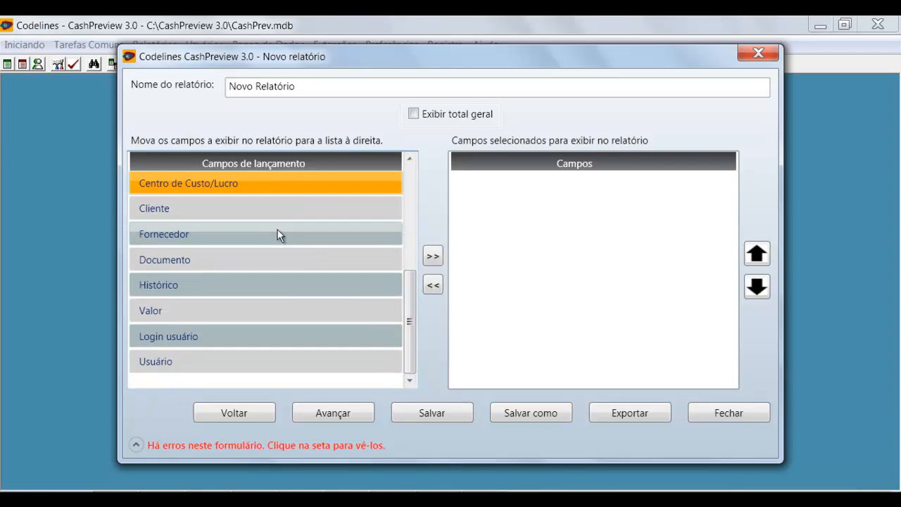
left_click(265, 210)
left_click(255, 230)
left_click(238, 258)
left_click(225, 286)
left_click(223, 310)
left_click(218, 337)
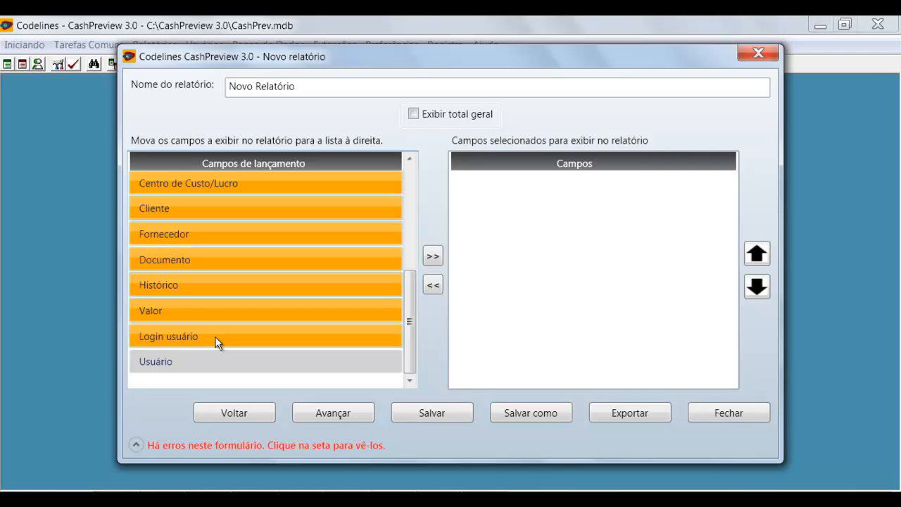
left_click(430, 259)
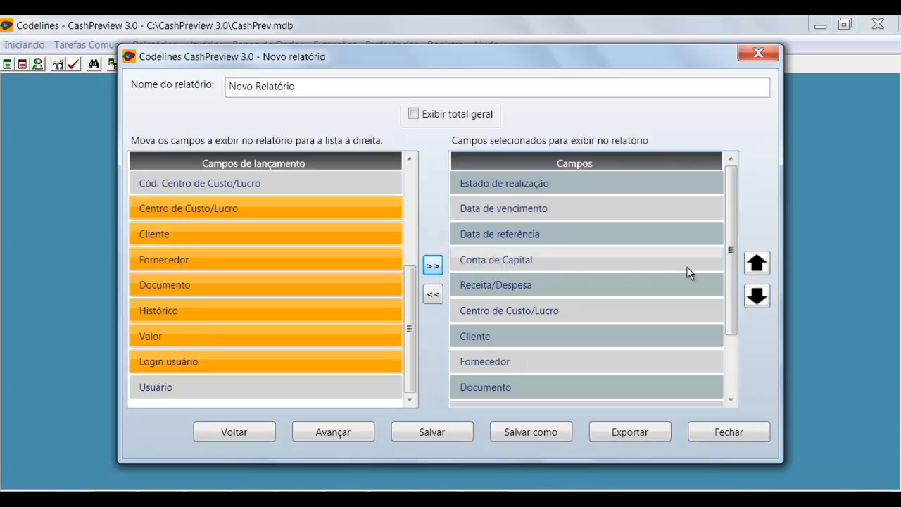
Remove the Histórico field from the report's selected fields and add it back.
left_click_drag(733, 265, 729, 329)
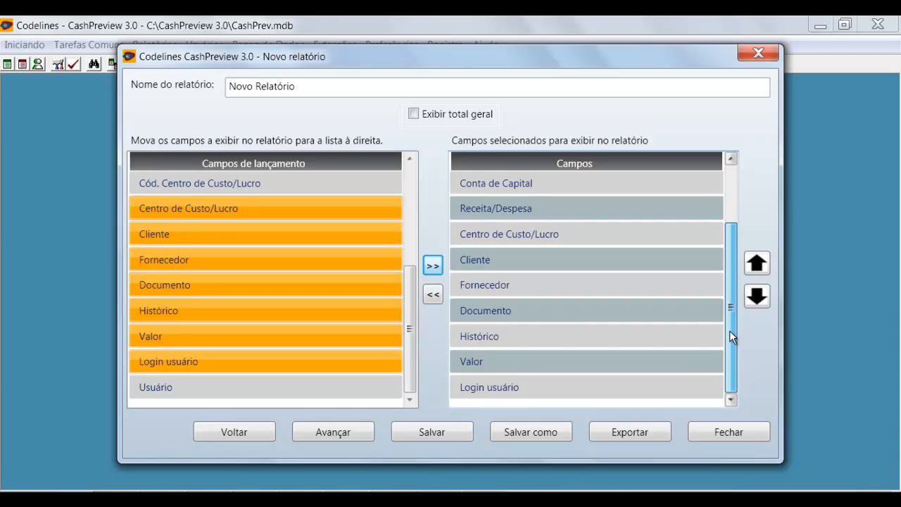
left_click(631, 339)
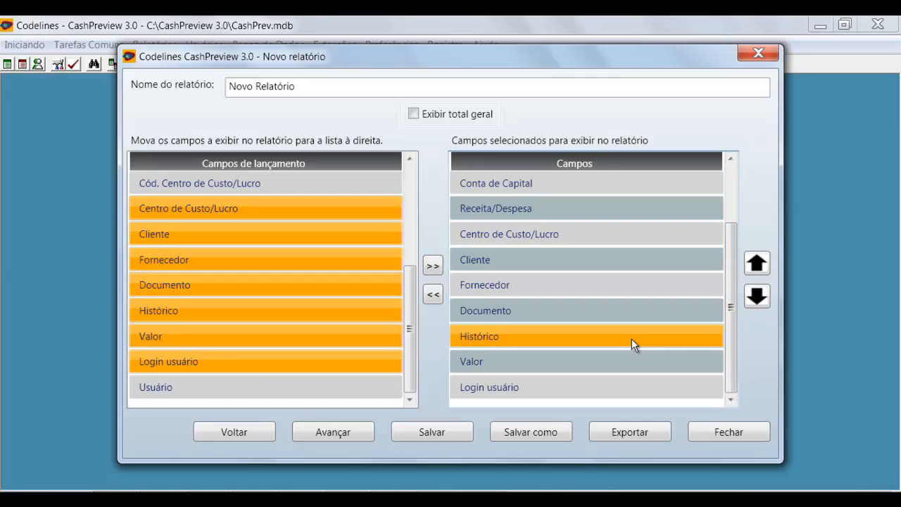
left_click(433, 297)
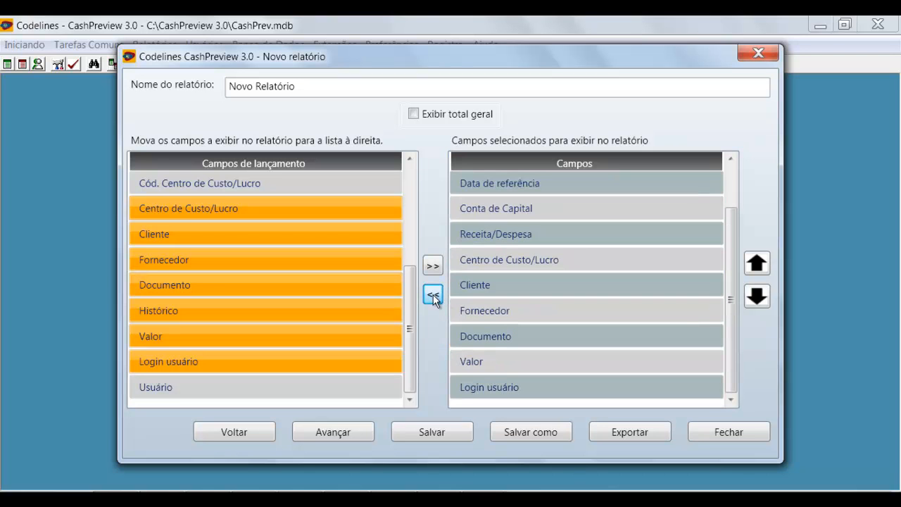
left_click(196, 312)
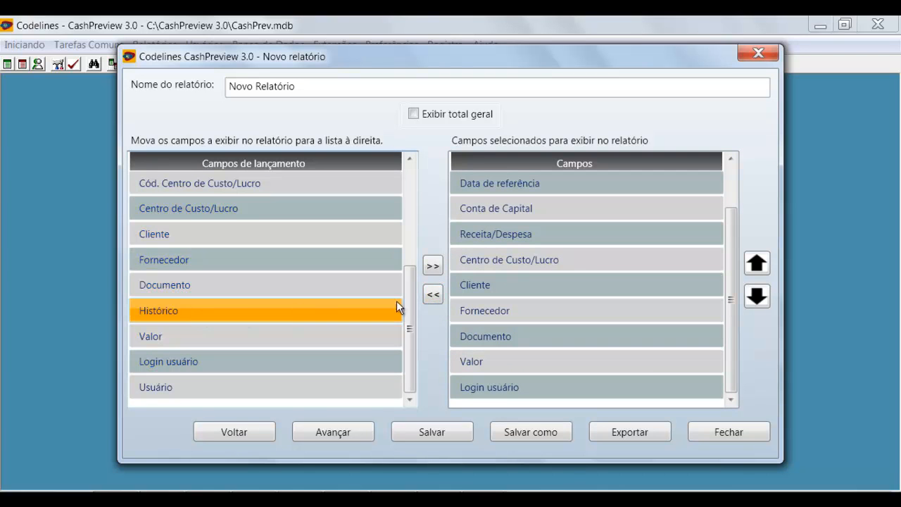
left_click(431, 266)
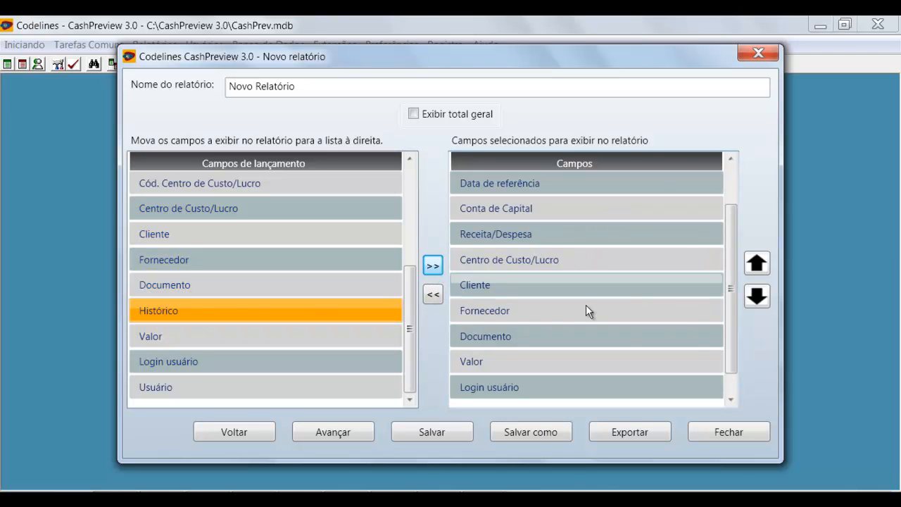
mouse_move(728, 314)
left_mouse_down()
mouse_move(732, 281)
mouse_move(719, 366)
mouse_move(718, 327)
left_mouse_up()
scroll(719, 307, "up", 1)
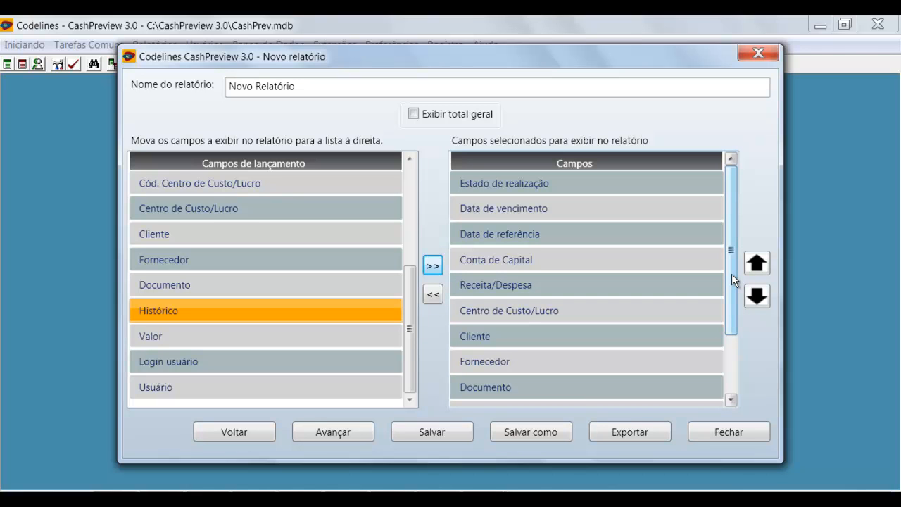
left_click(616, 188)
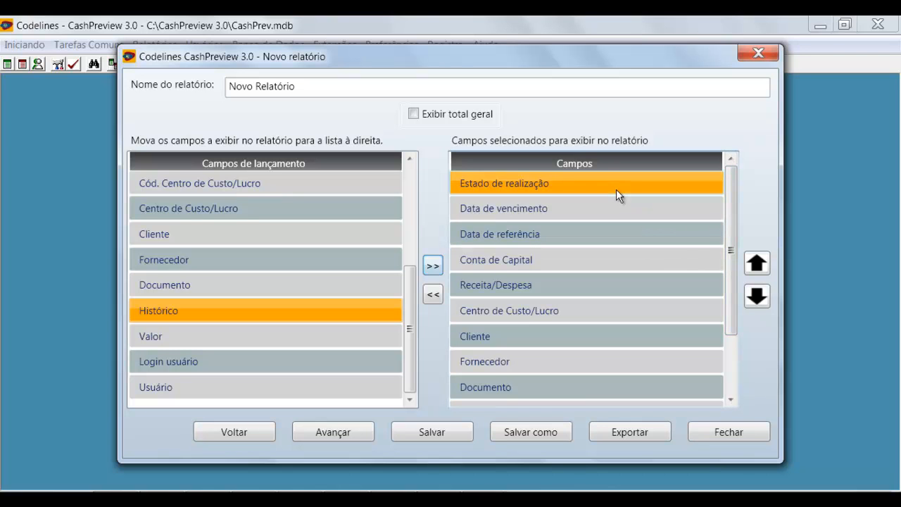
left_click(613, 211)
left_click(610, 235)
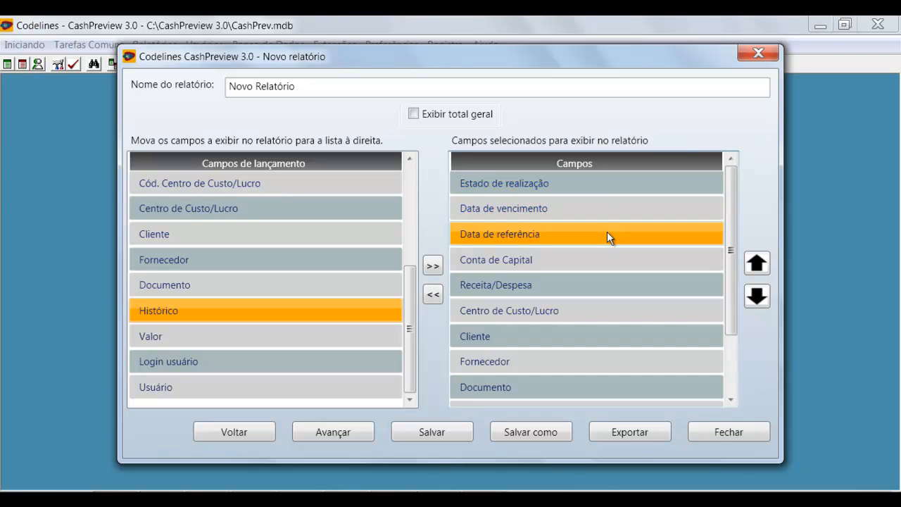
left_click(601, 185)
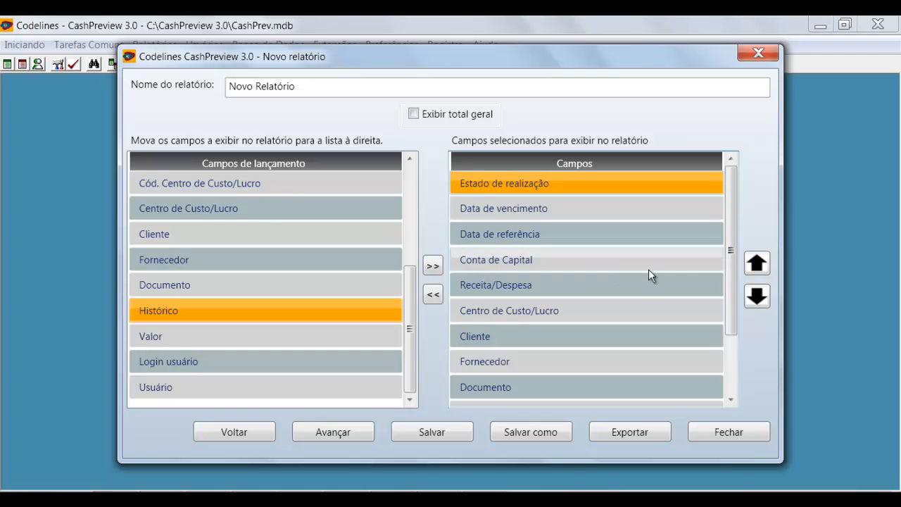
Move the Histórico field up two positions in the selected fields so it sits above Valor.
left_click(730, 351)
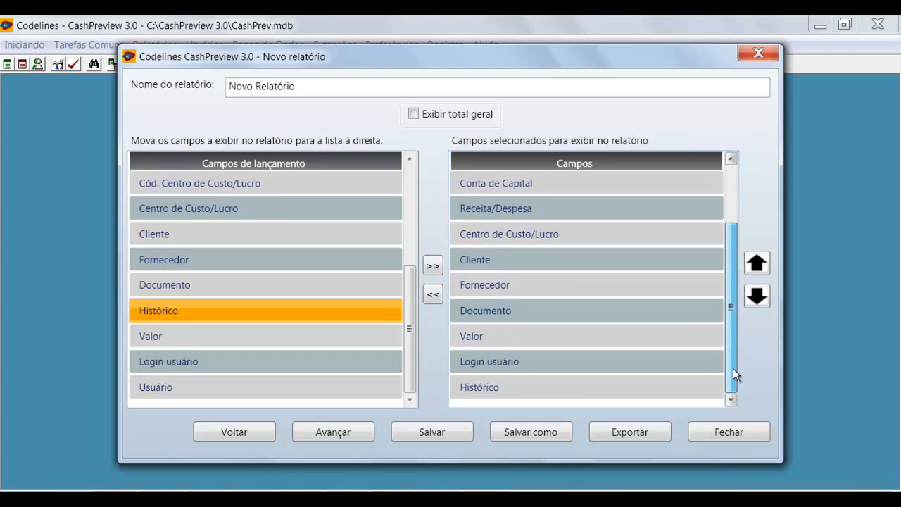
left_click(539, 384)
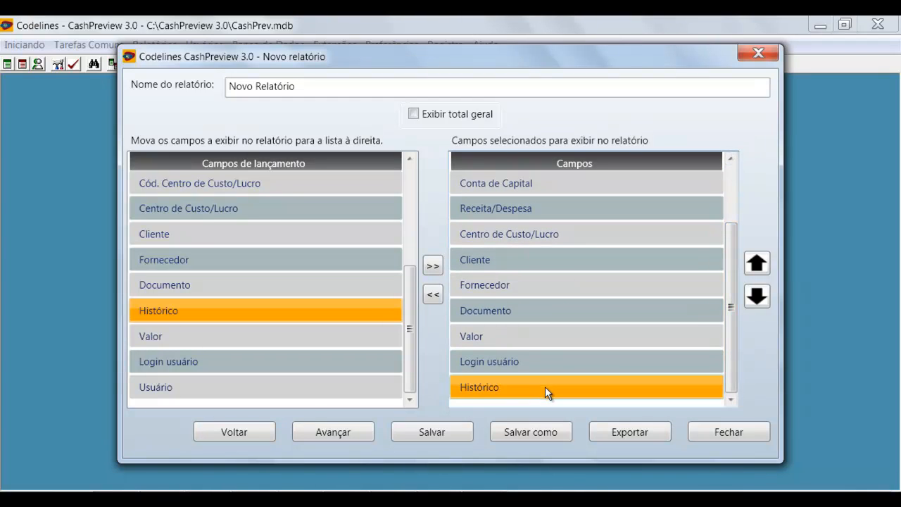
left_click(755, 264)
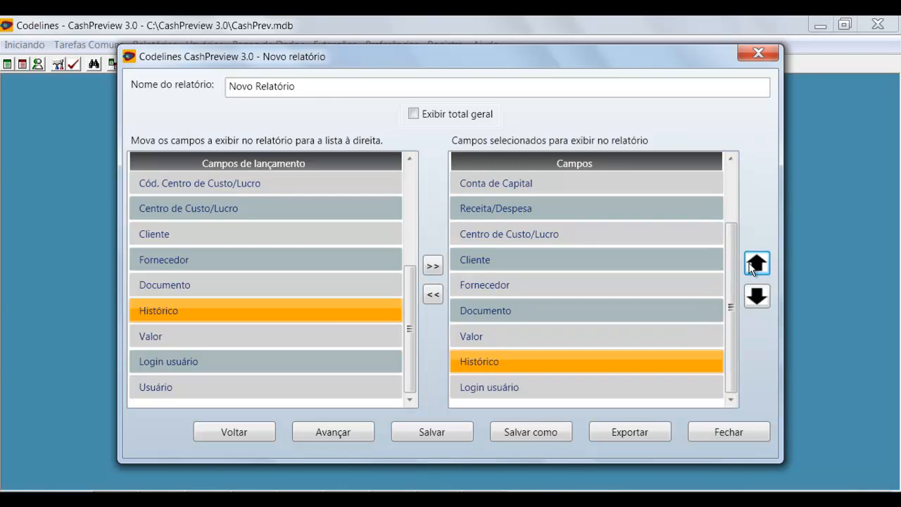
left_click(753, 270)
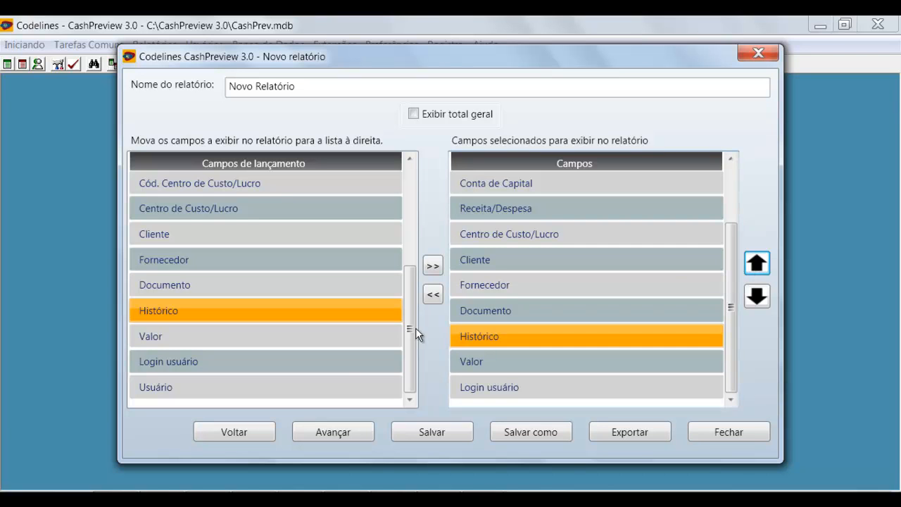
Advance to the grouping stage and add Receita/Despesa and Centro de Custo/Lucro as grouping fields.
left_click(360, 435)
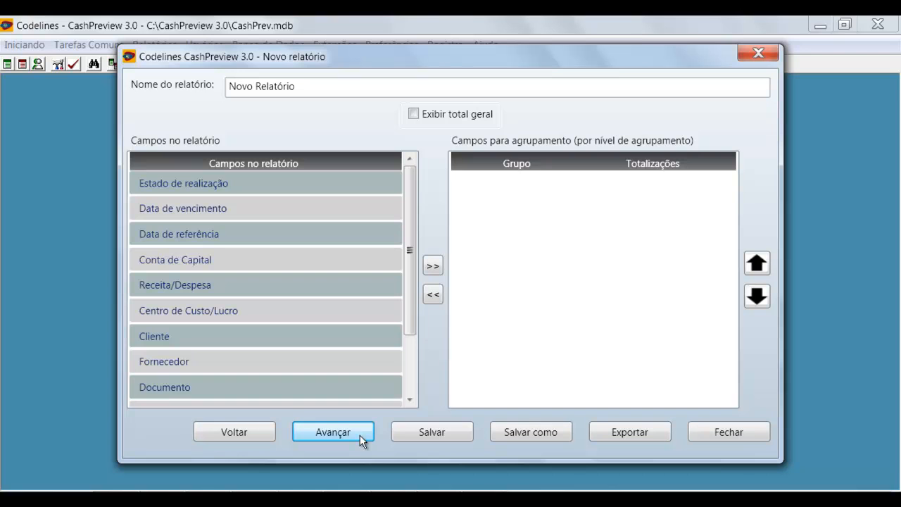
left_click(276, 288)
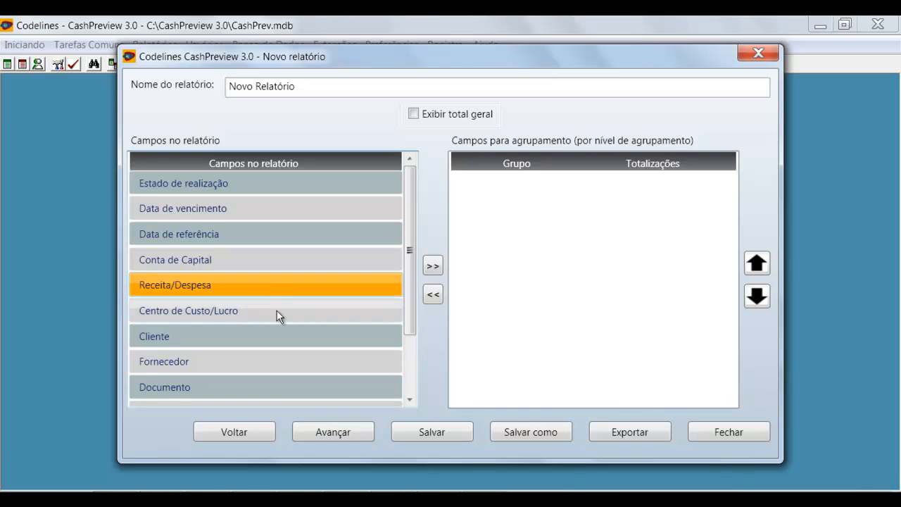
left_click(276, 311, "ctrl")
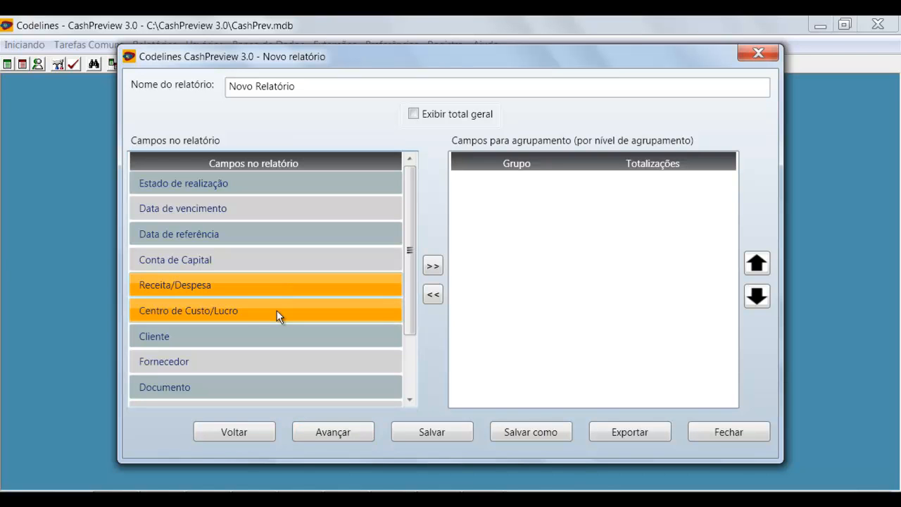
left_click(430, 267)
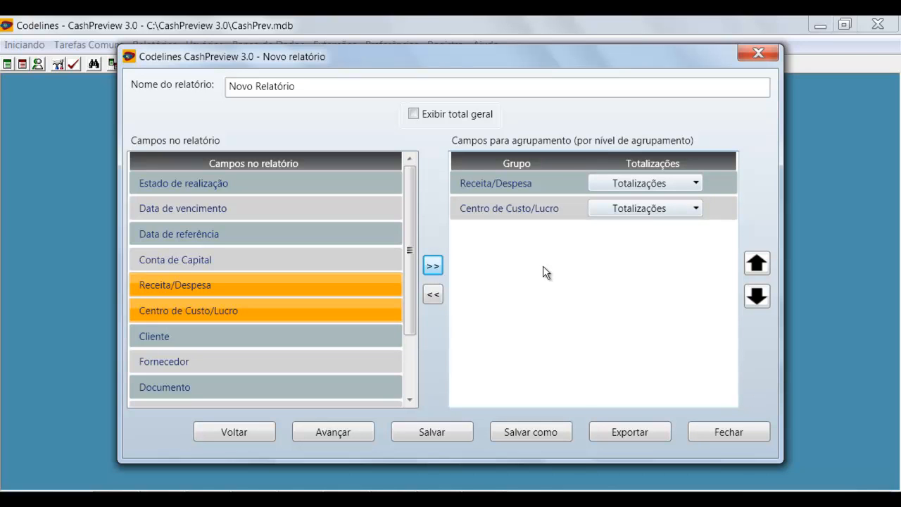
left_click(546, 186)
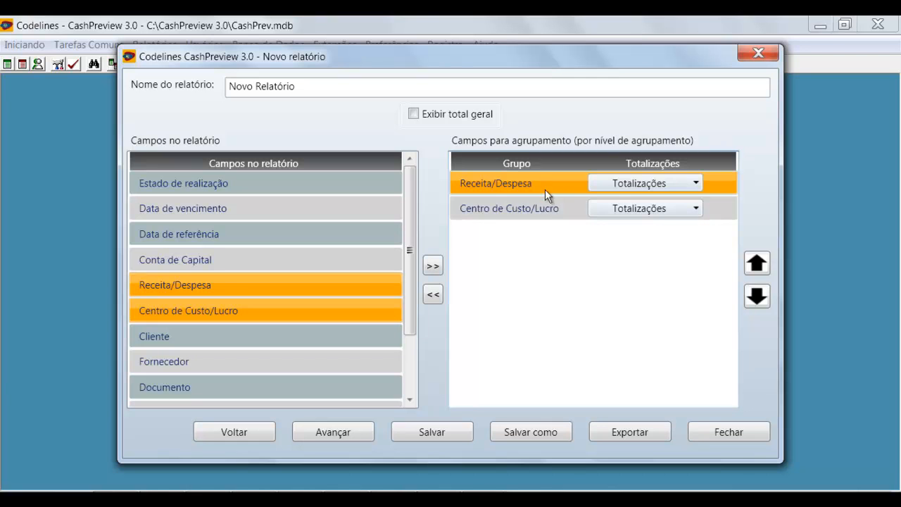
left_click(543, 205)
left_click(544, 184)
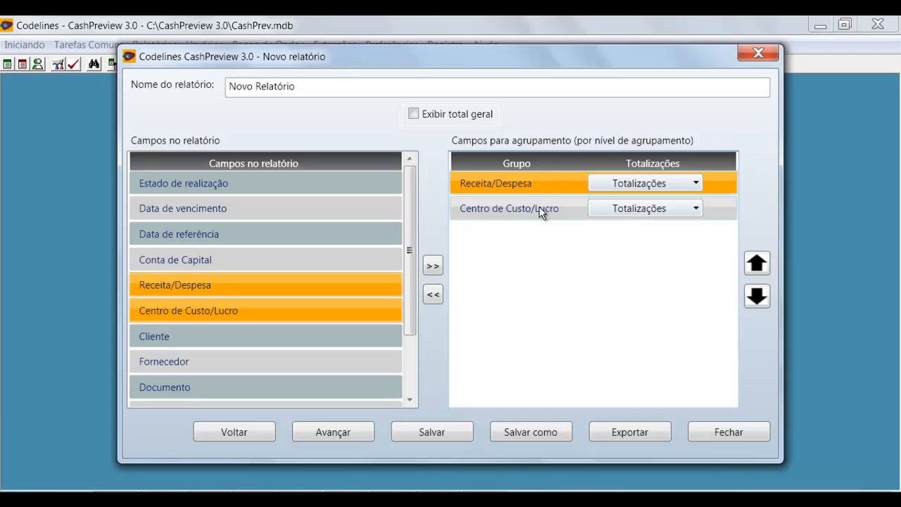
left_click(539, 208)
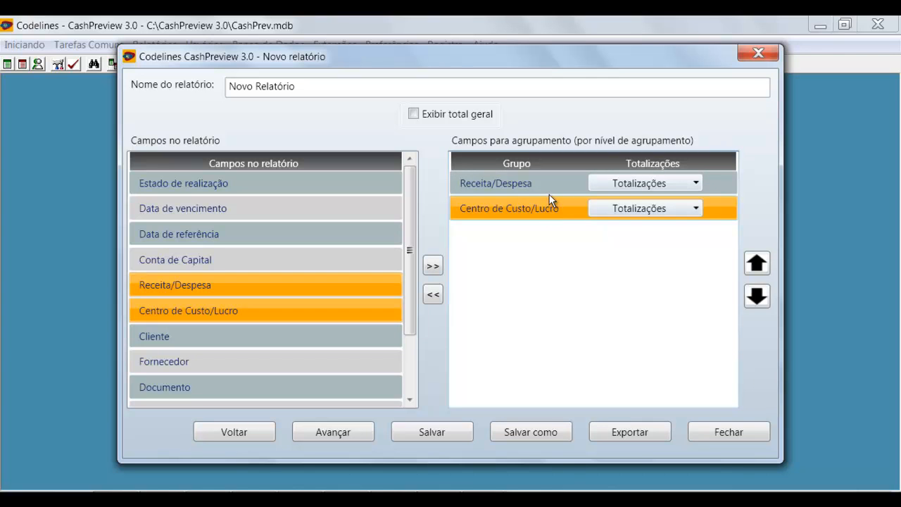
left_click(549, 188)
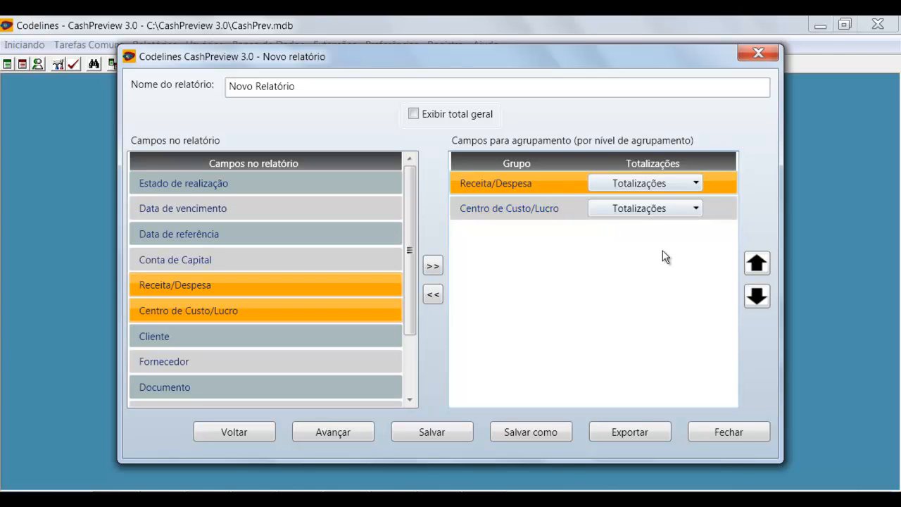
Move Receita/Despesa down one grouping level and back up above Centro de Custo/Lucro.
left_click(753, 297)
left_click(753, 269)
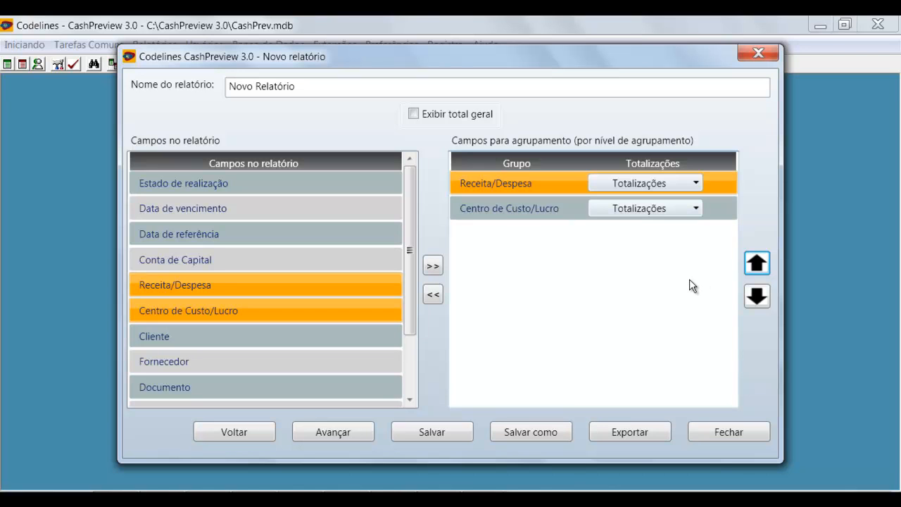
Enable the Média, Contagem, Máximo and Mínimo totals for the Receita/Despesa group.
left_click(694, 185)
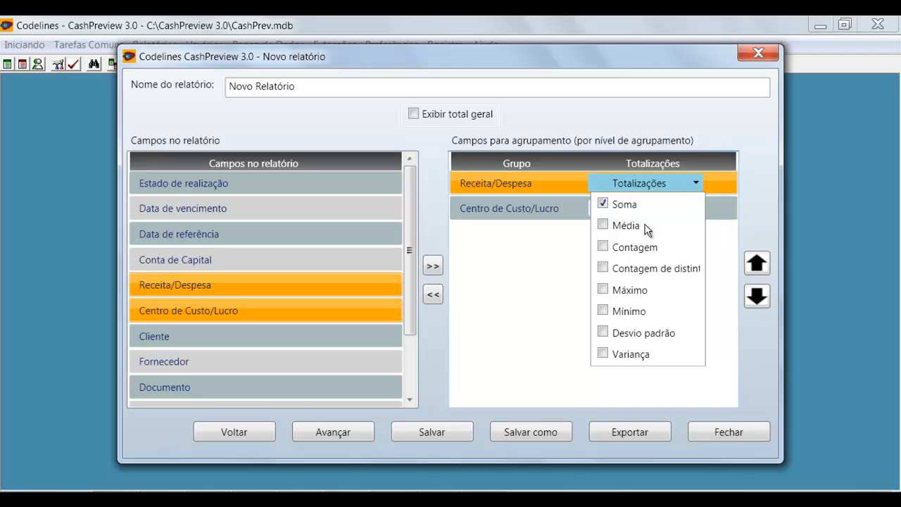
left_click(603, 225)
left_click(603, 246)
left_click(603, 290)
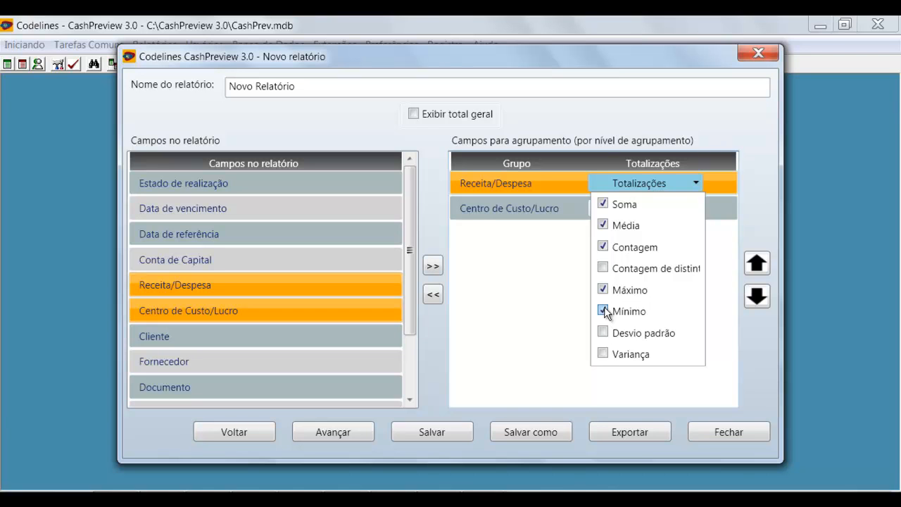
left_click(420, 118)
Turn on the report's grand total and enable Média, Contagem, Máximo and Mínimo for it.
left_click(420, 117)
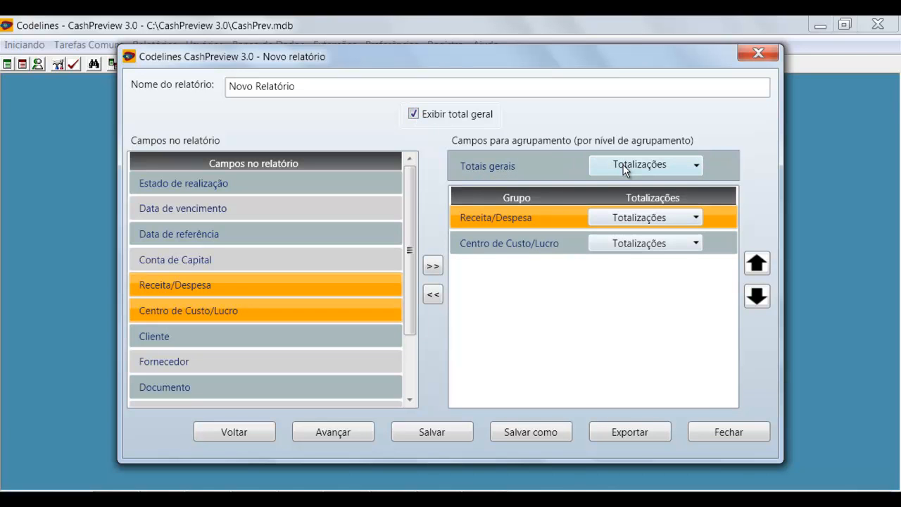
left_click(694, 168)
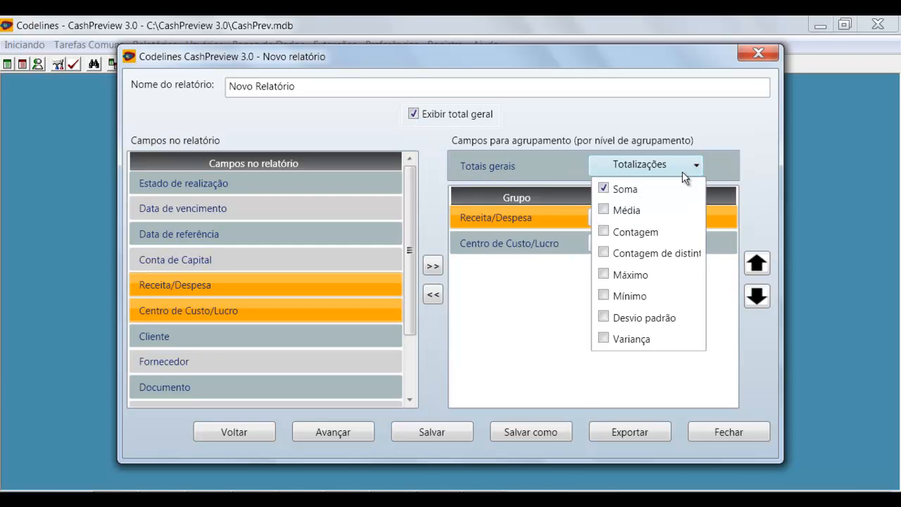
left_click(603, 209)
left_click(603, 231)
left_click(603, 274)
left_click(606, 295)
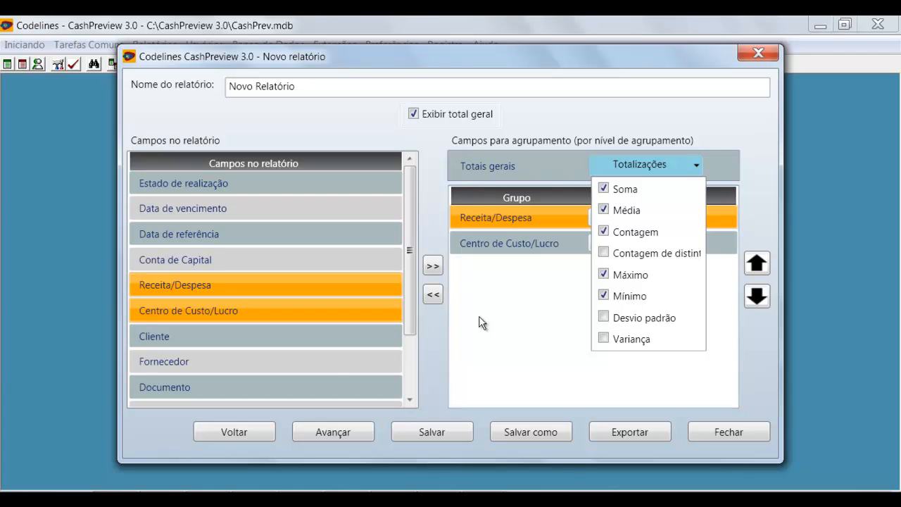
left_click(323, 431)
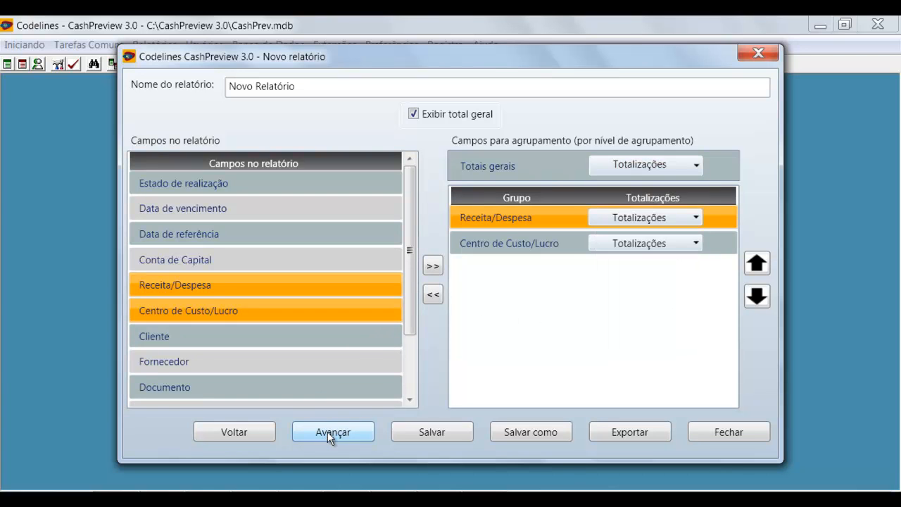
Advance to the sorting stage and add Data de vencimento, Receita/Despesa and Centro de Custo/Lucro as sort fields.
left_click(328, 431)
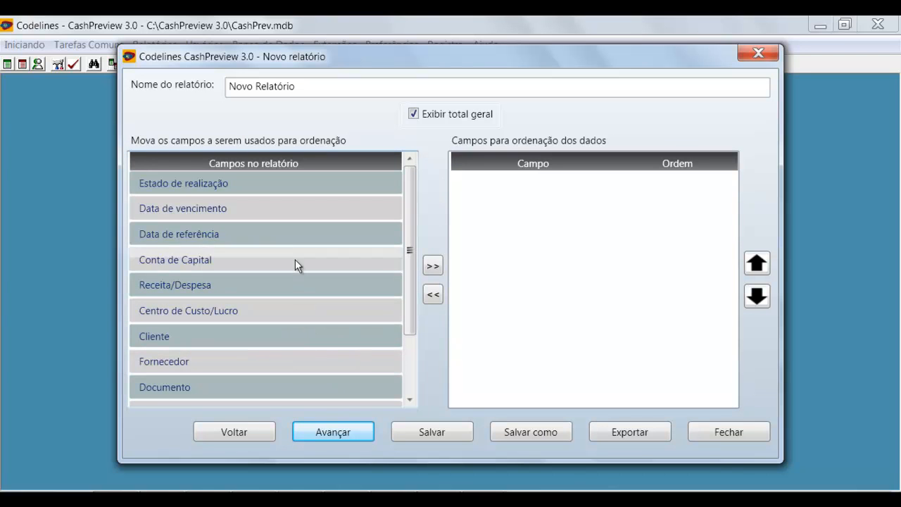
left_click(290, 209)
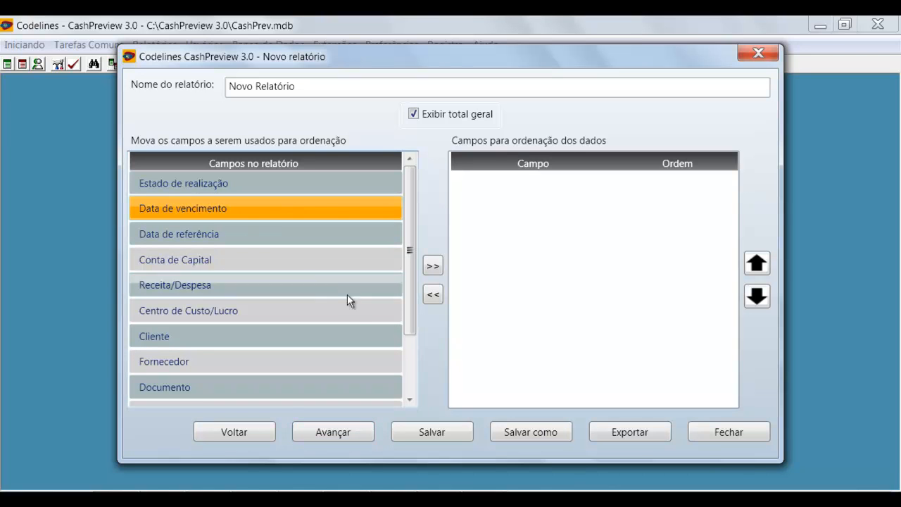
left_click(243, 288)
left_click(247, 314)
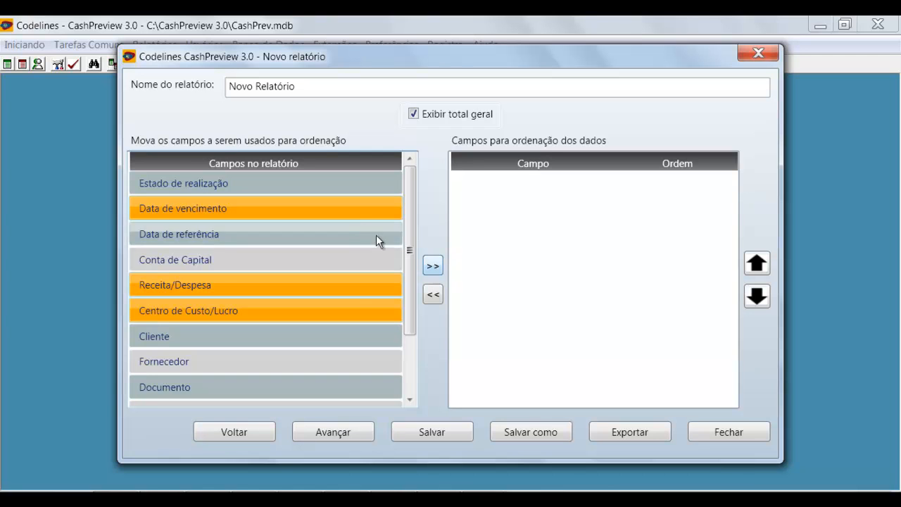
left_click(427, 266)
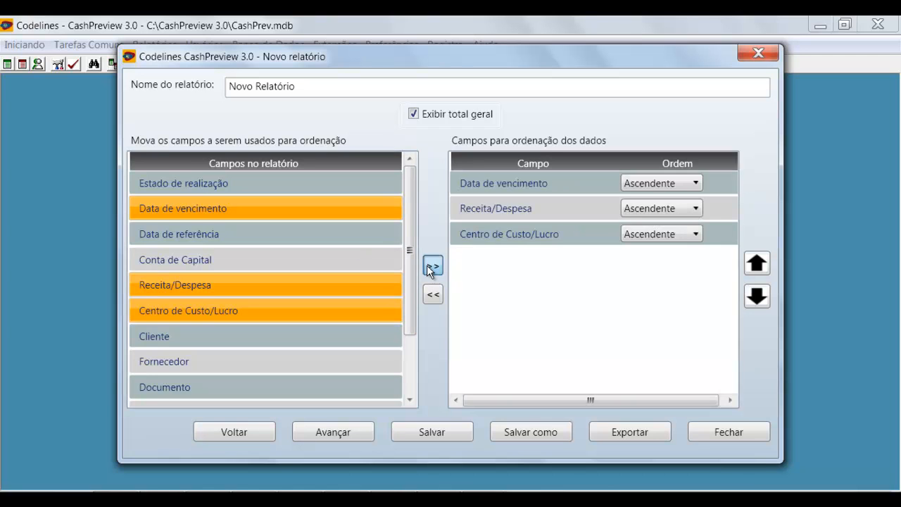
Move Data de vencimento down two positions in the sort fields, below Centro de Custo/Lucro.
left_click(549, 187)
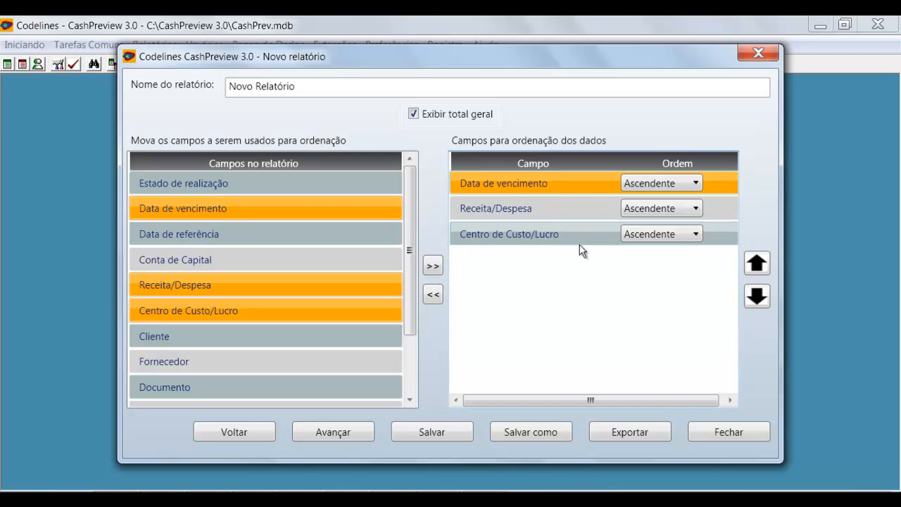
left_click(763, 297)
left_click(763, 297)
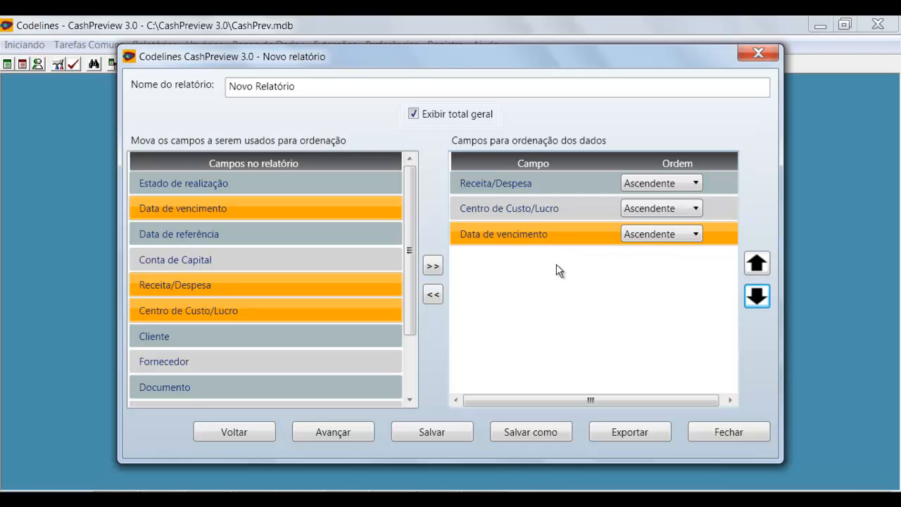
Check the sort order options for Data de vencimento and advance to the report colours stage.
left_click(671, 235)
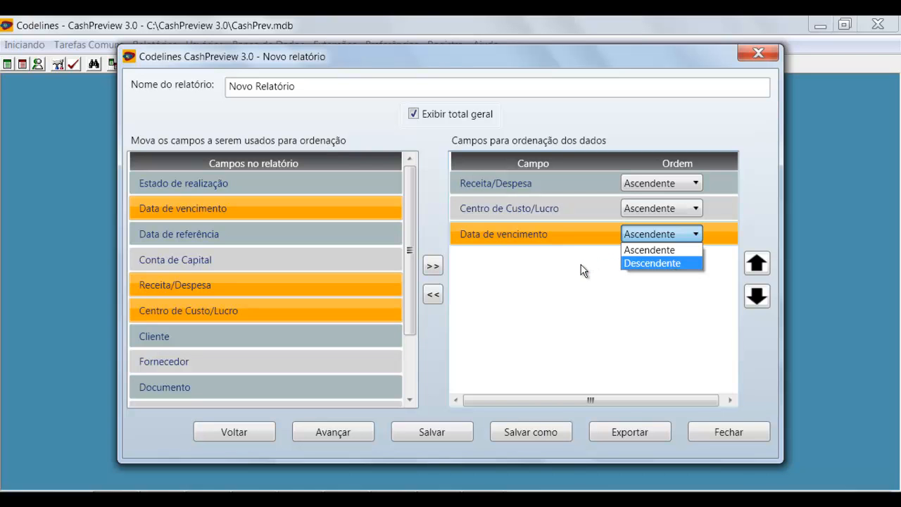
left_click(576, 214)
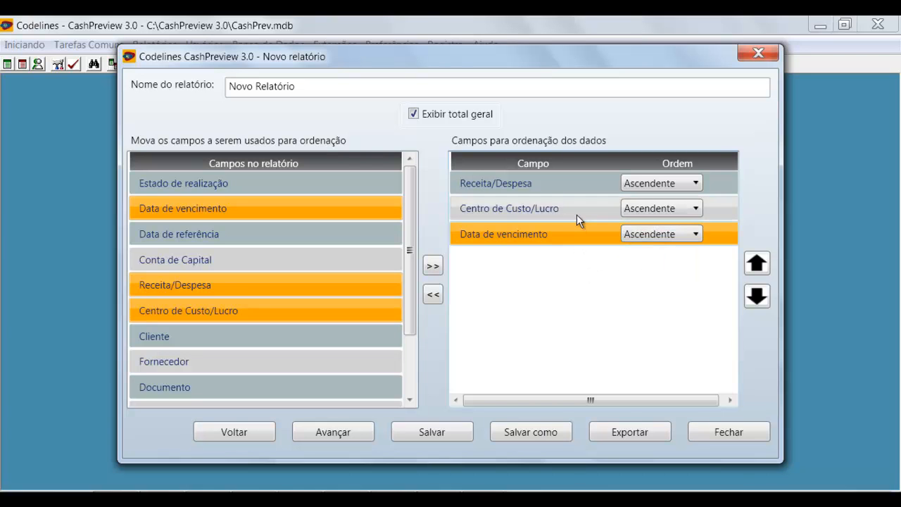
left_click(576, 214)
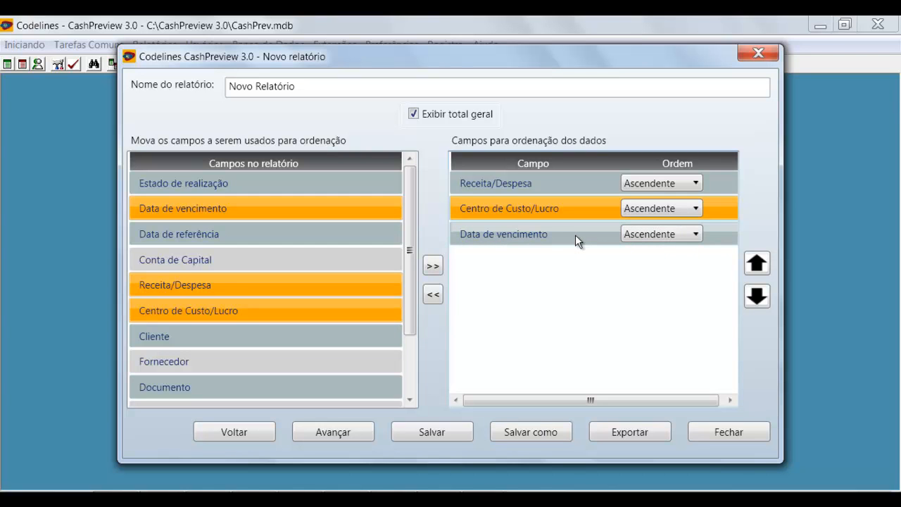
left_click(576, 239)
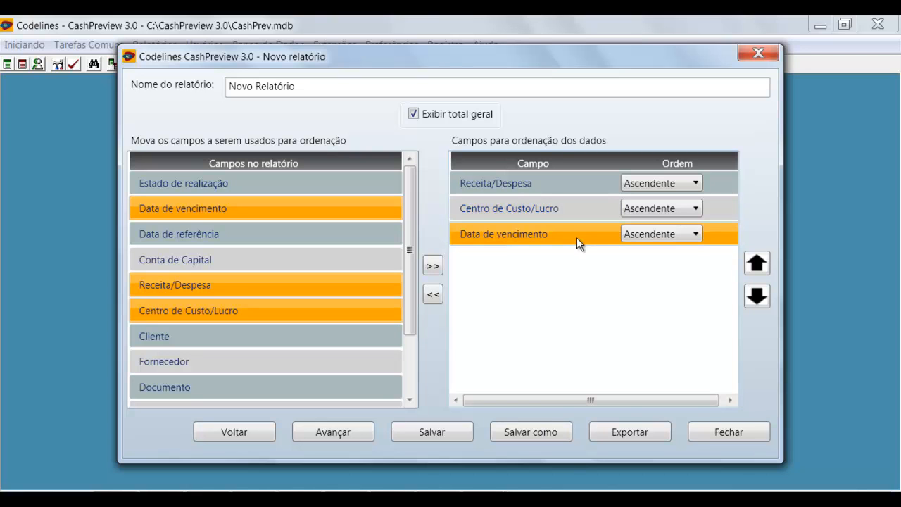
left_click(353, 430)
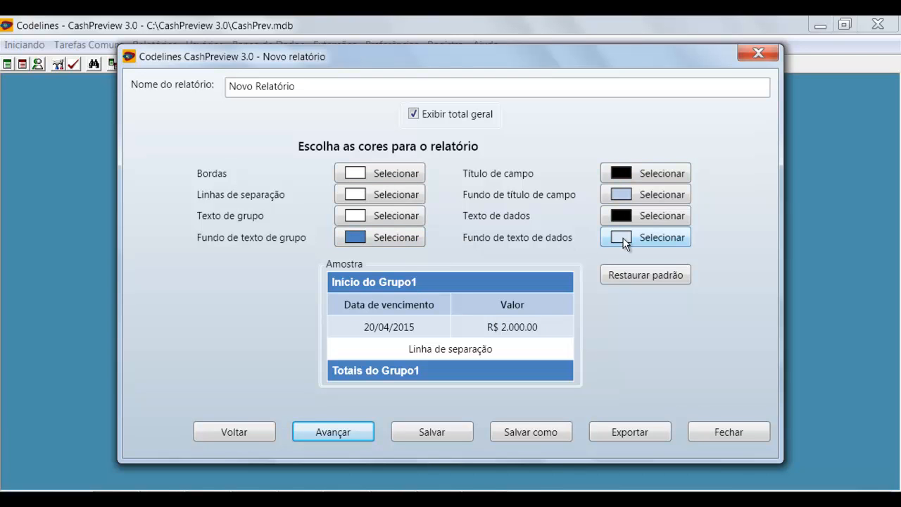
Set the group text background to dark green (0, 128, 0) and the field title background to light green (128, 255, 128).
left_click(397, 240)
left_click(314, 187)
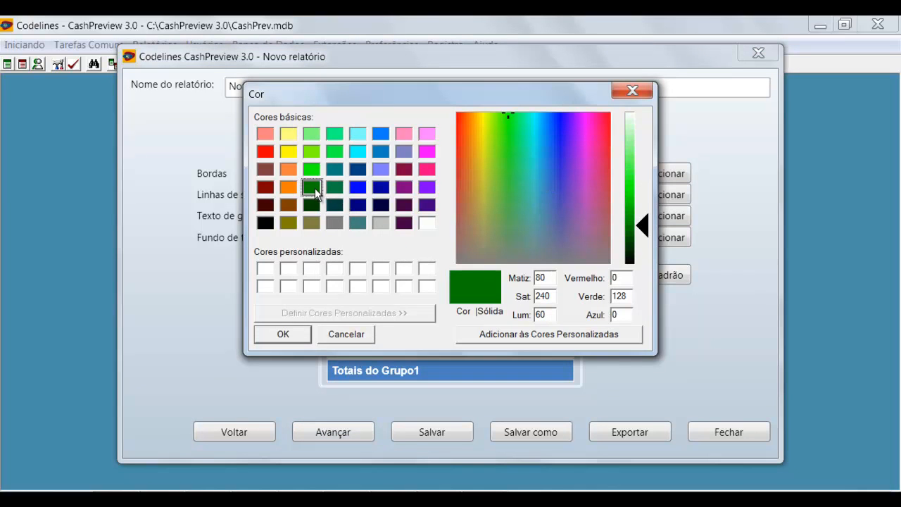
left_click(283, 333)
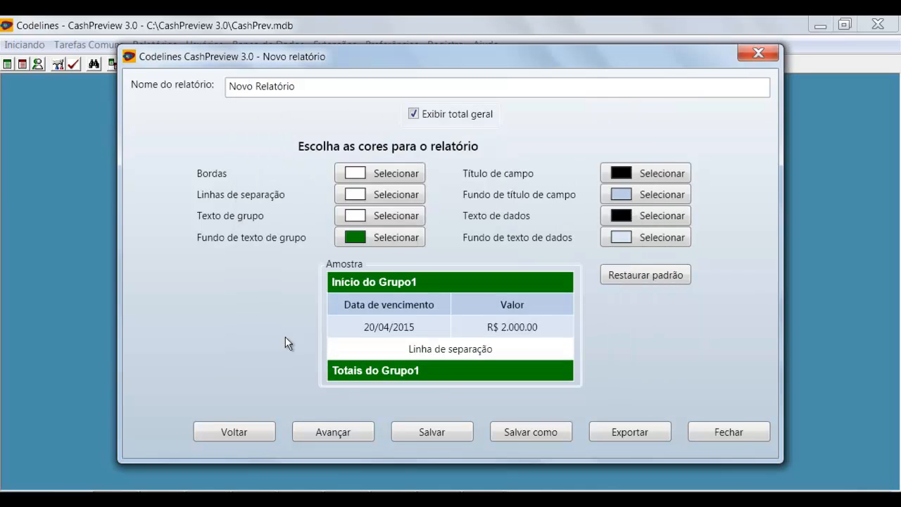
left_click(622, 203)
left_click(311, 134)
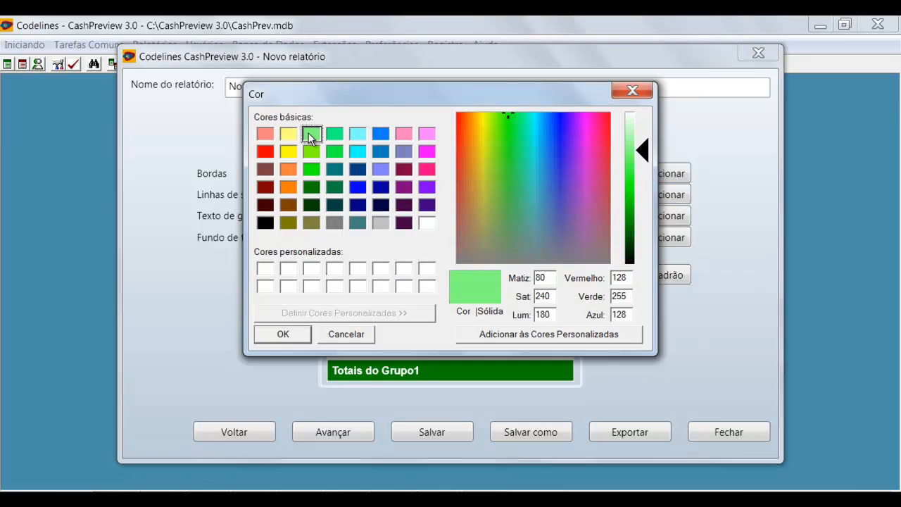
left_click(294, 333)
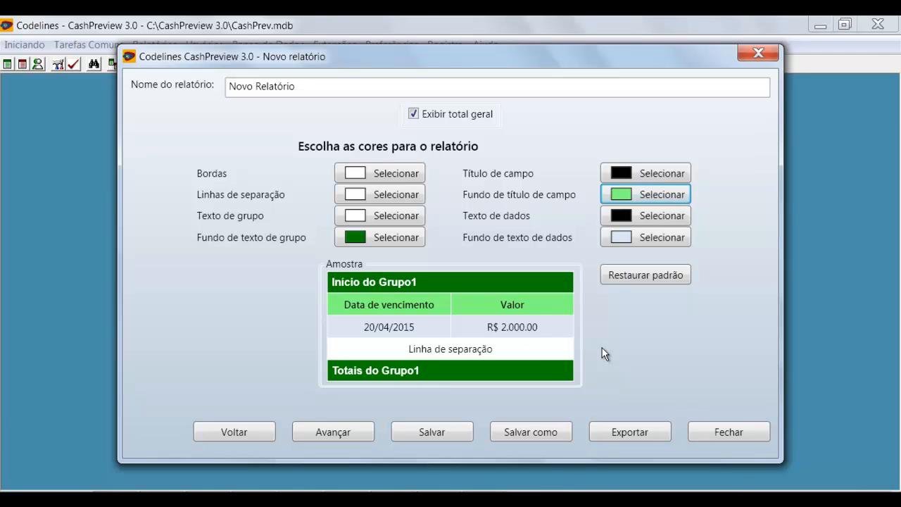
Restore the report's default colours and save the report.
left_click(638, 275)
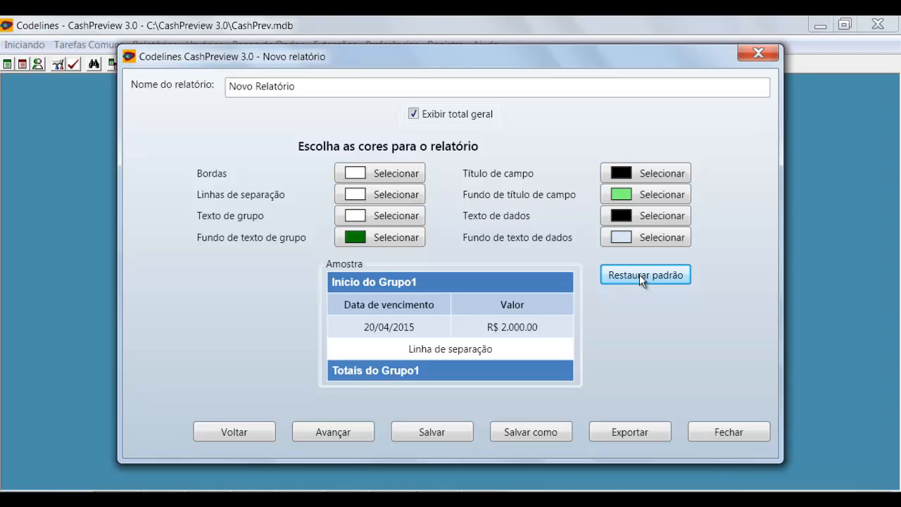
left_click(446, 432)
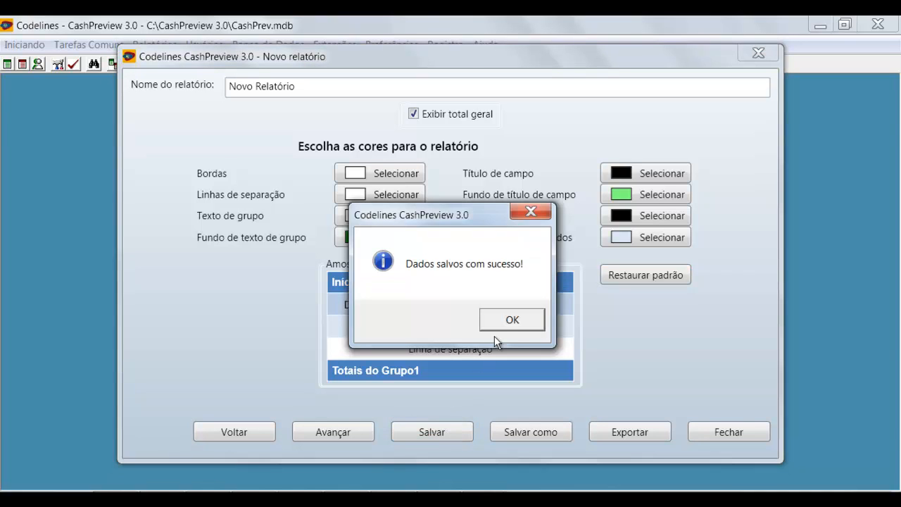
left_click(511, 322)
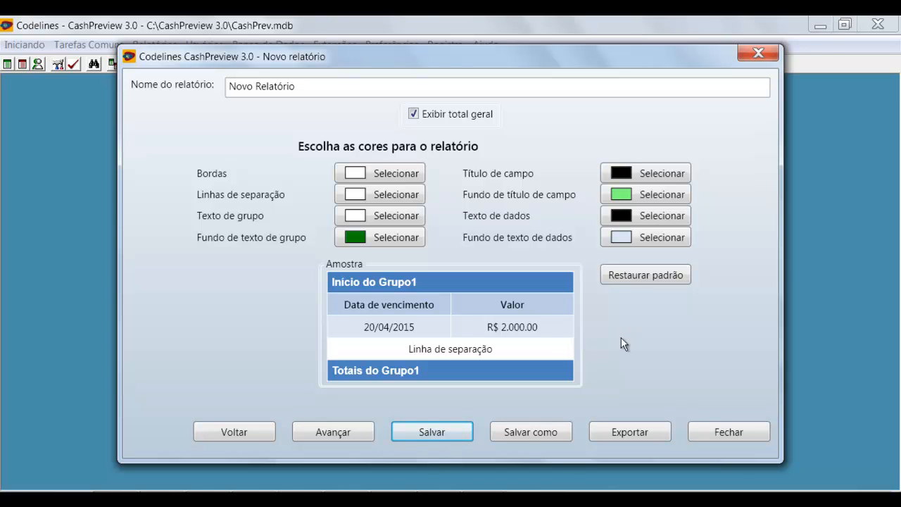
Save a copy of the report under the name "Cópia de Novo Relatório".
left_click(549, 430)
type("Cópia d")
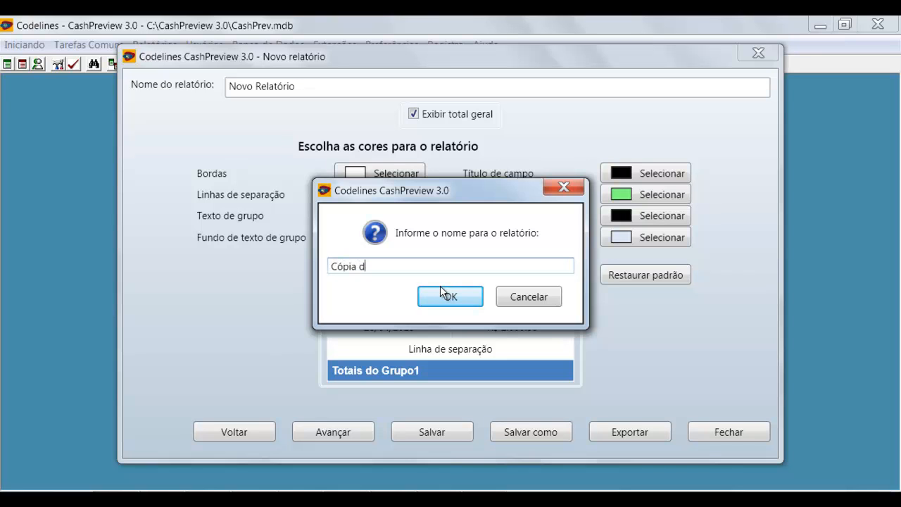
type("e Novo Relatório")
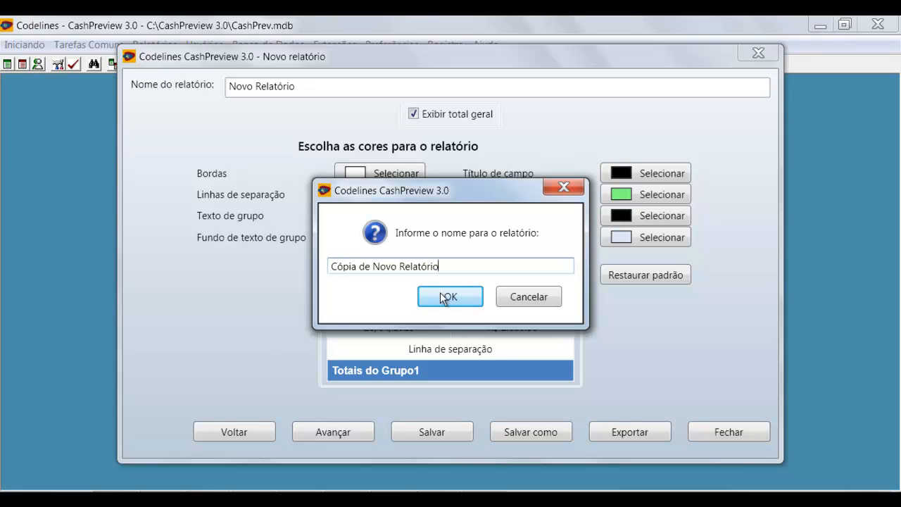
left_click(442, 295)
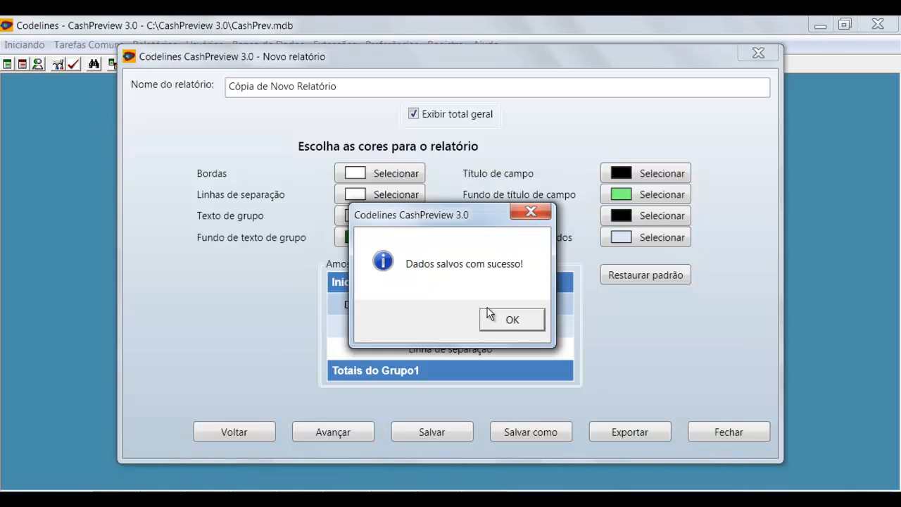
left_click(487, 316)
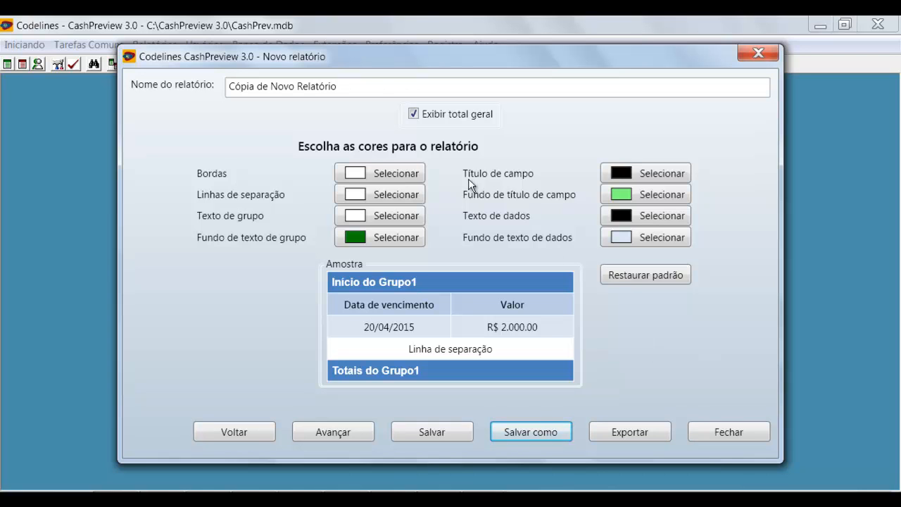
Close the report editor and select Novo Relatório in the list of user-defined reports.
left_click_drag(376, 87, 202, 91)
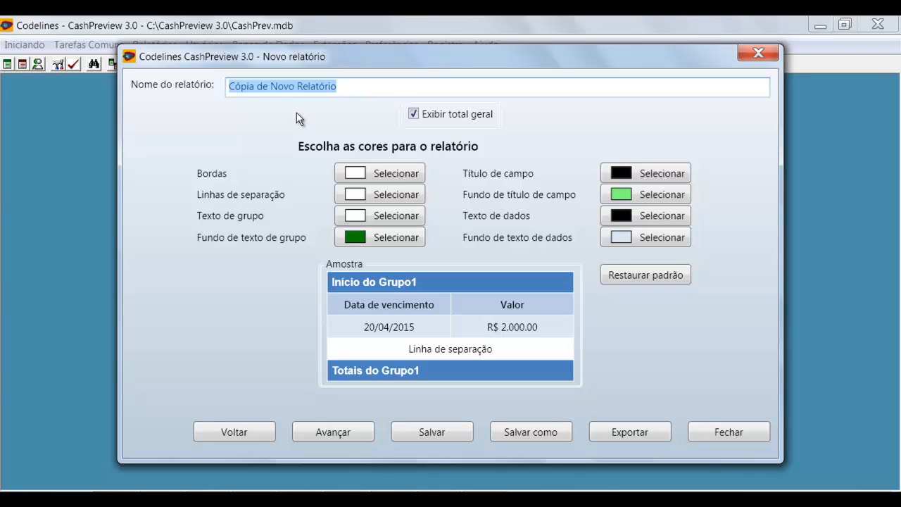
left_click(722, 427)
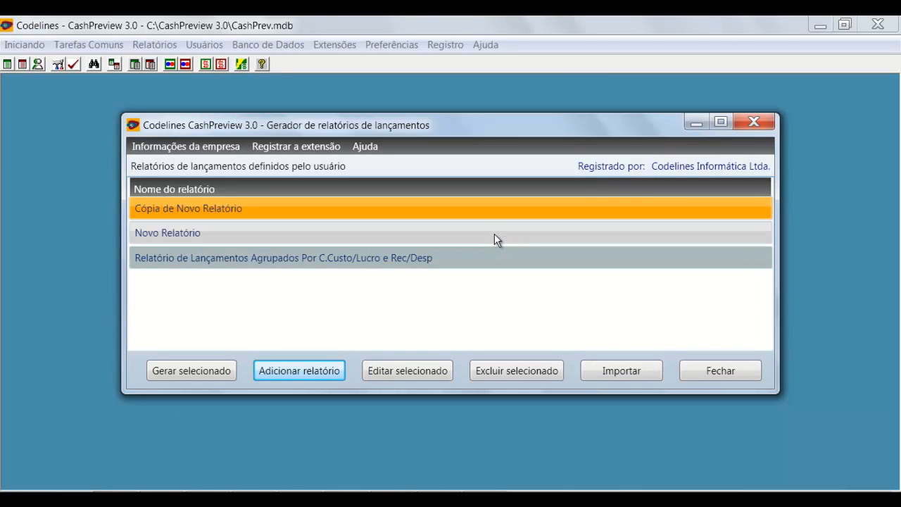
left_click(559, 232)
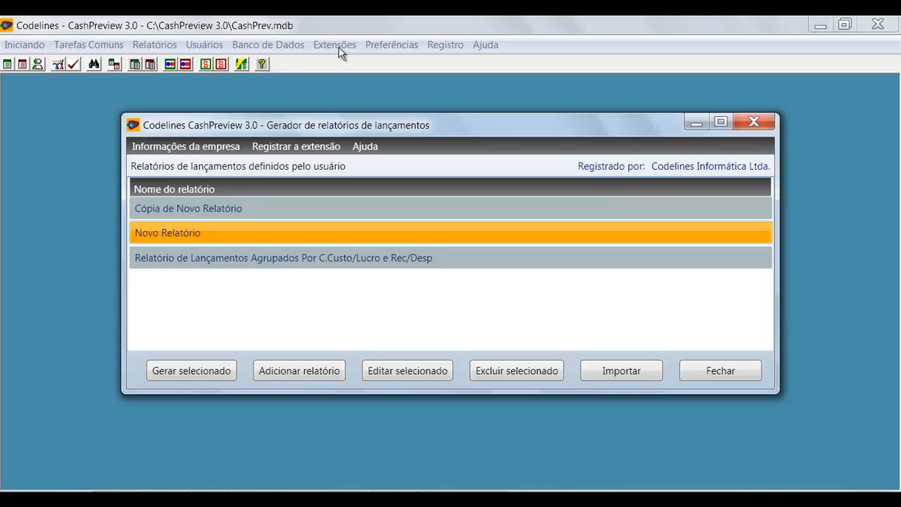
Open the report Cópia de Novo Relatório for editing and advance to its sorting stage.
left_click(317, 208)
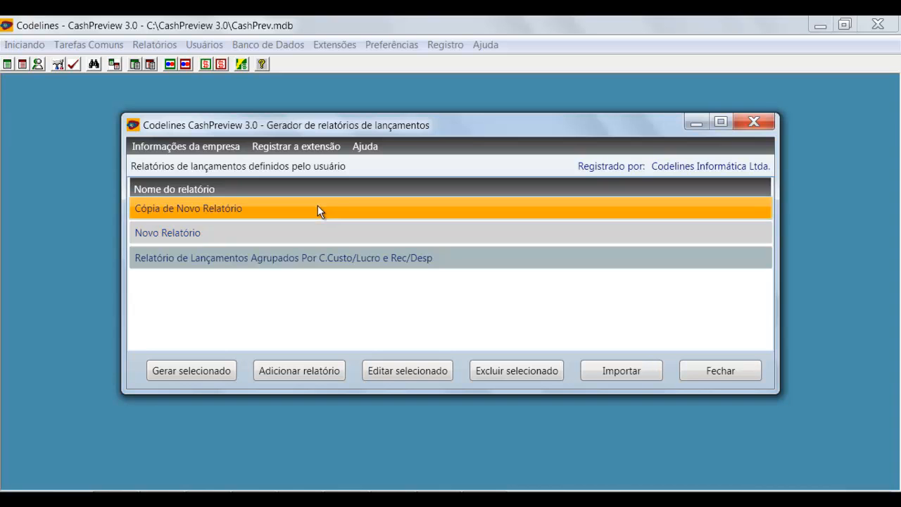
left_click(387, 368)
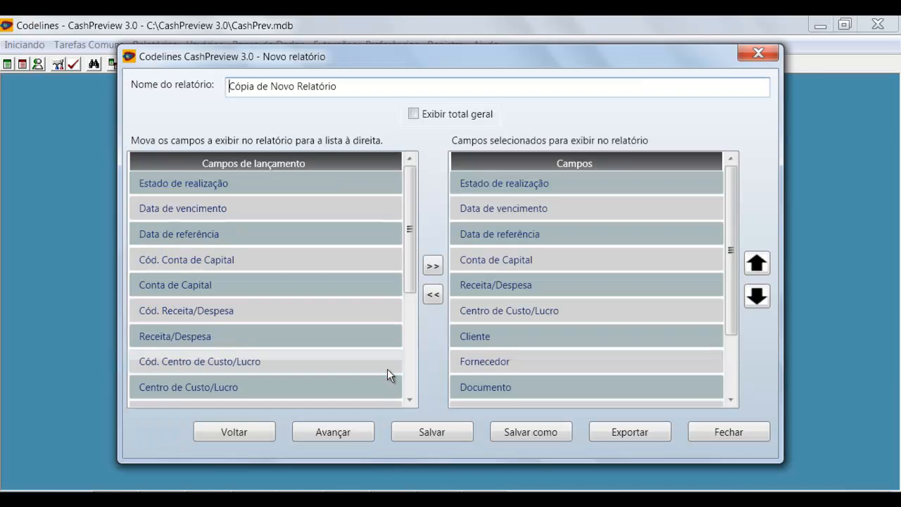
left_click(356, 436)
left_click(356, 436)
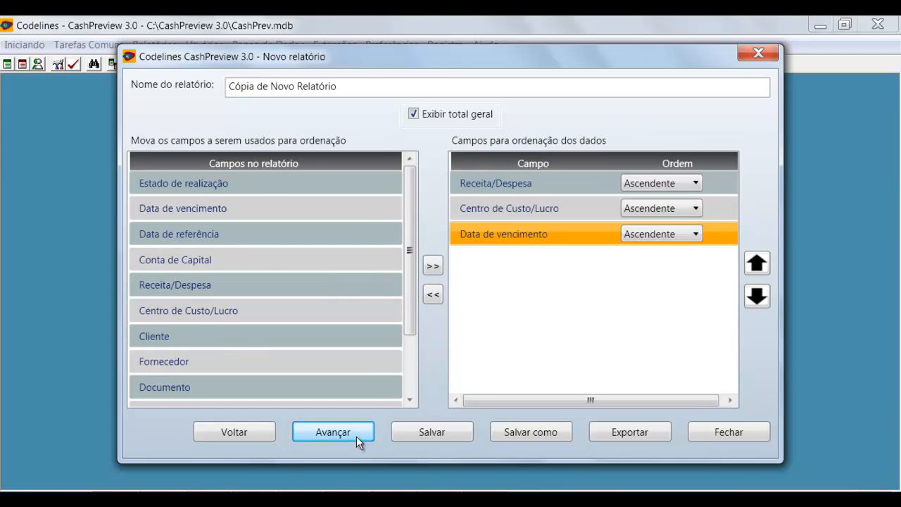
Go back to the field selection stage of Cópia de Novo Relatório and close the editor without saving changes.
left_click(356, 436)
left_click(256, 432)
left_click(256, 433)
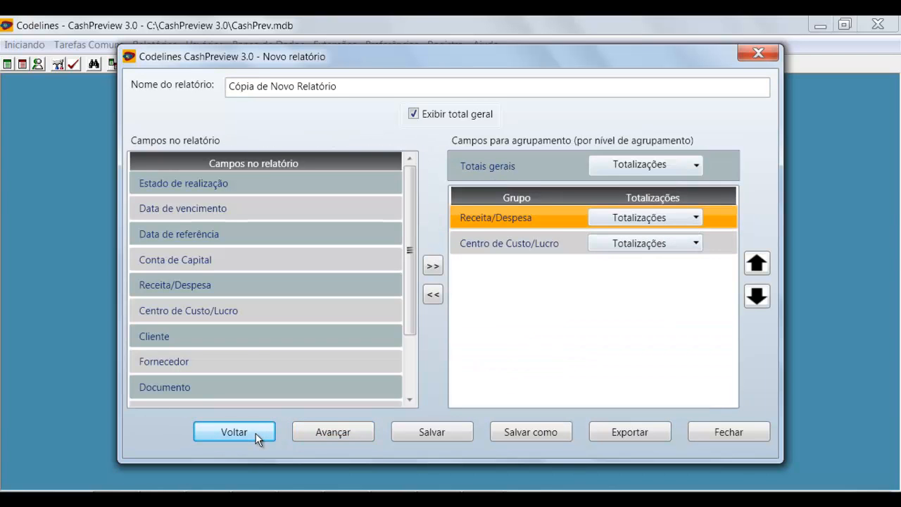
left_click(255, 433)
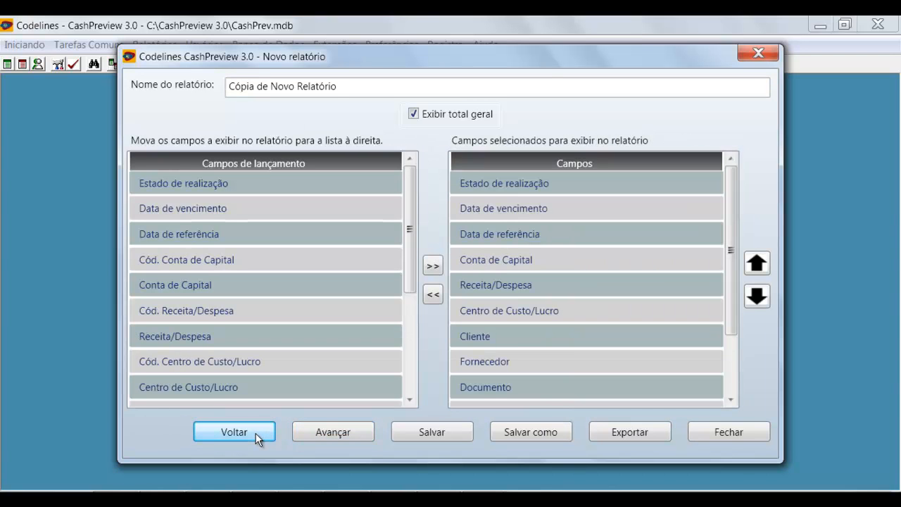
left_click(730, 434)
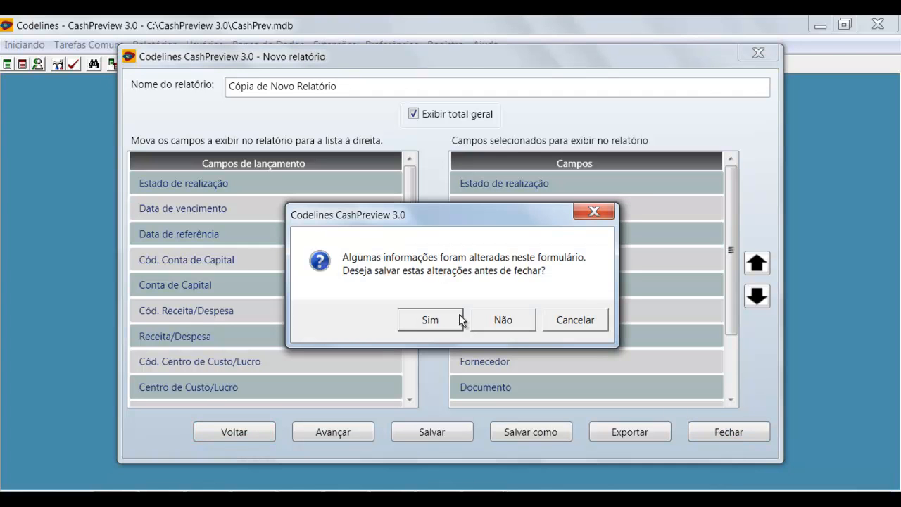
left_click(493, 322)
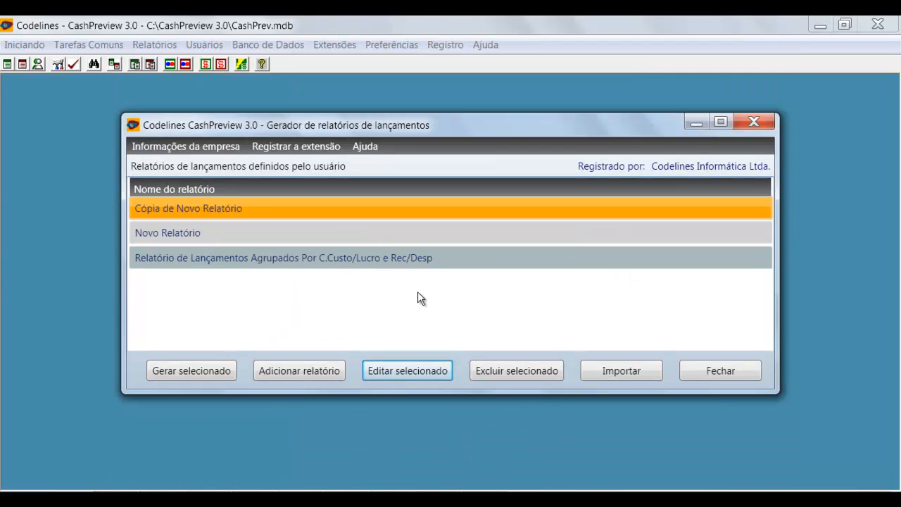
Start generating Novo Relatório and look through its criteria sections from capital accounts to suppliers, returning to Períodos e baixas.
left_click(359, 235)
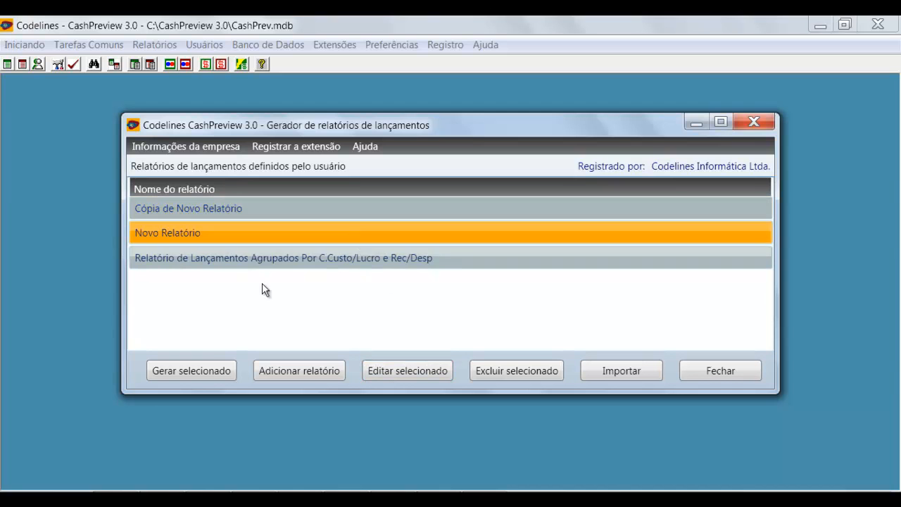
left_click(211, 373)
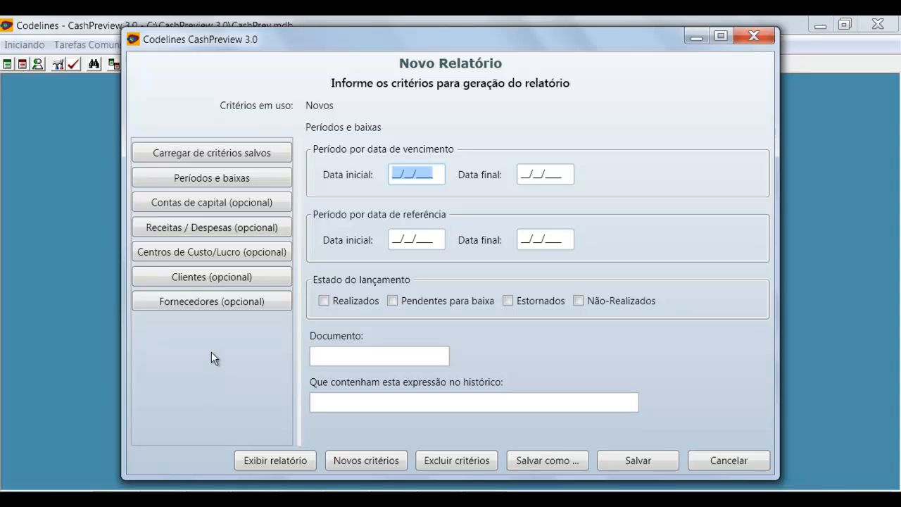
left_click(194, 207)
left_click(200, 224)
left_click(202, 252)
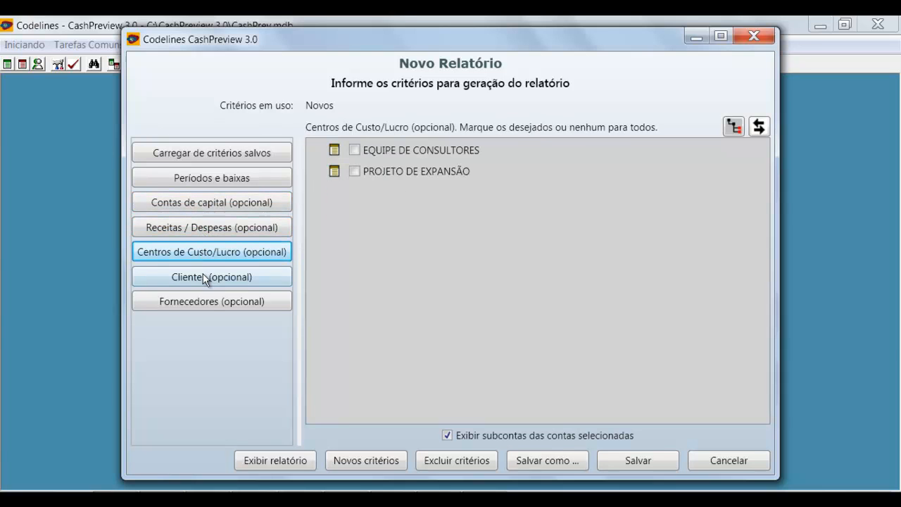
left_click(204, 277)
left_click(205, 303)
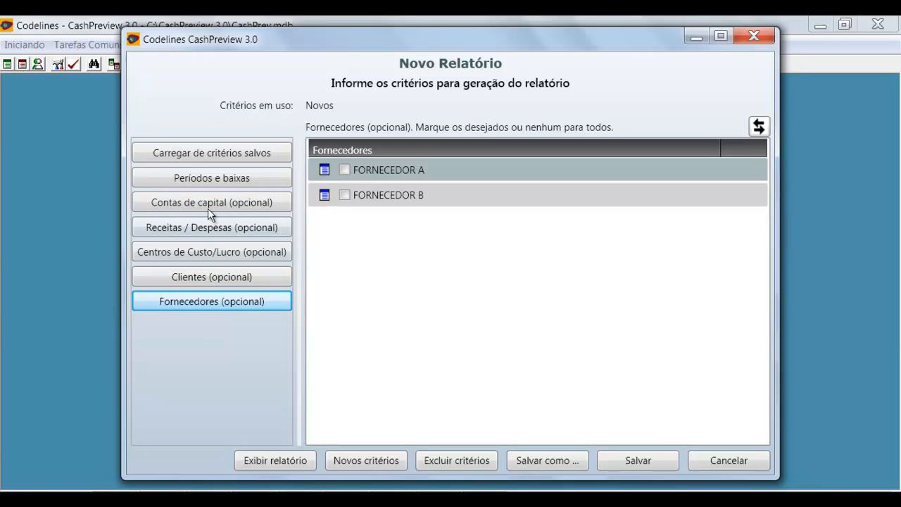
left_click(209, 179)
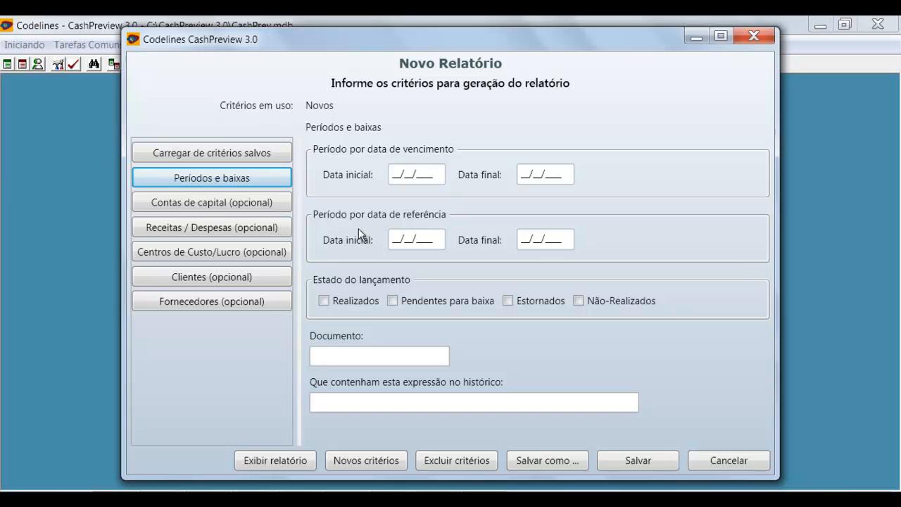
In the Receitas / Despesas criteria, mark AJUSTES DE SALDOS and invert the selection so that every other account is included.
left_click(276, 230)
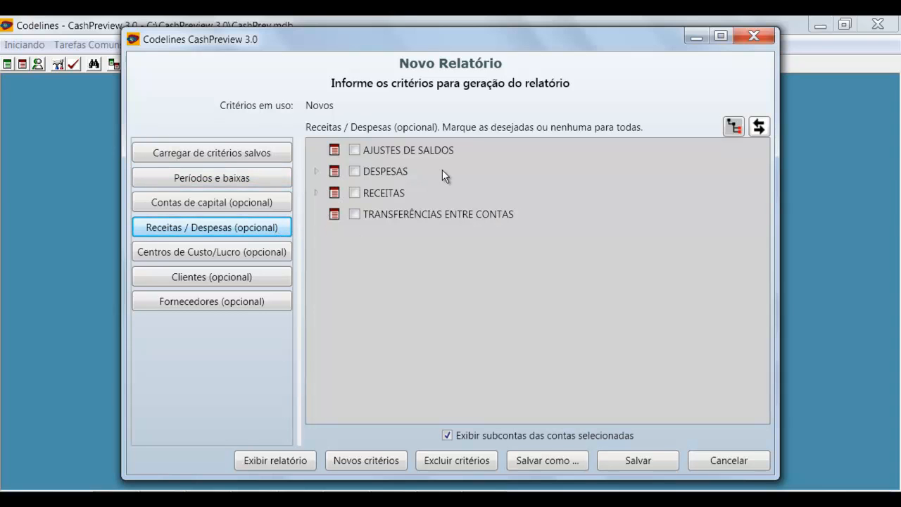
left_click(354, 149)
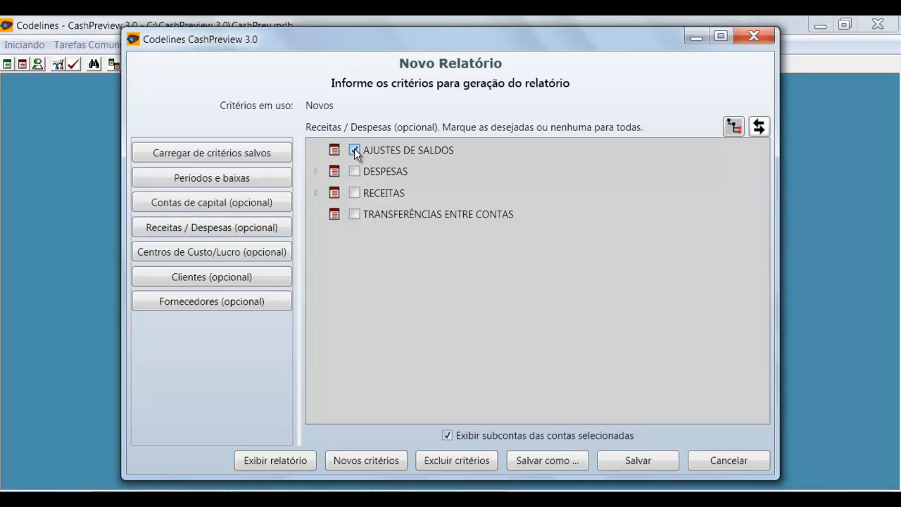
left_click(760, 130)
Save the criteria under the name "Filtro Sem Ajuste de Saldos", leaving the description empty.
left_click(628, 460)
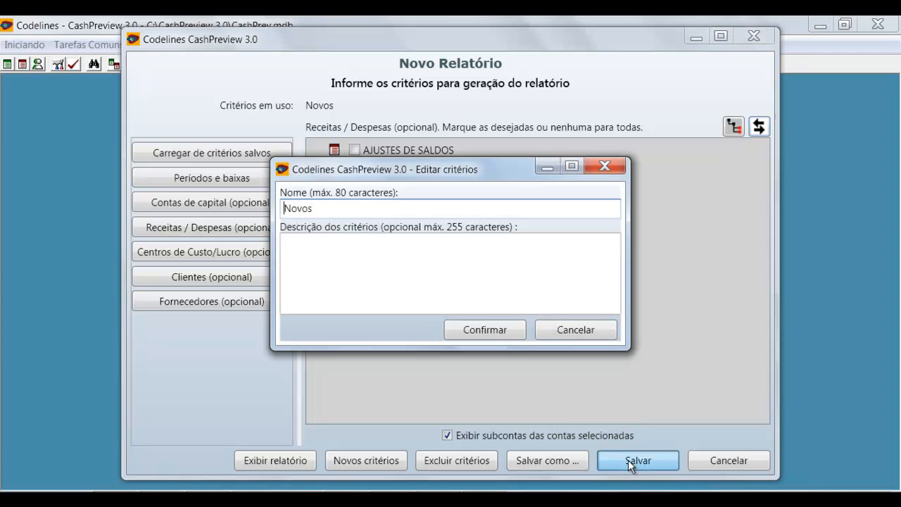
type("Filtro S")
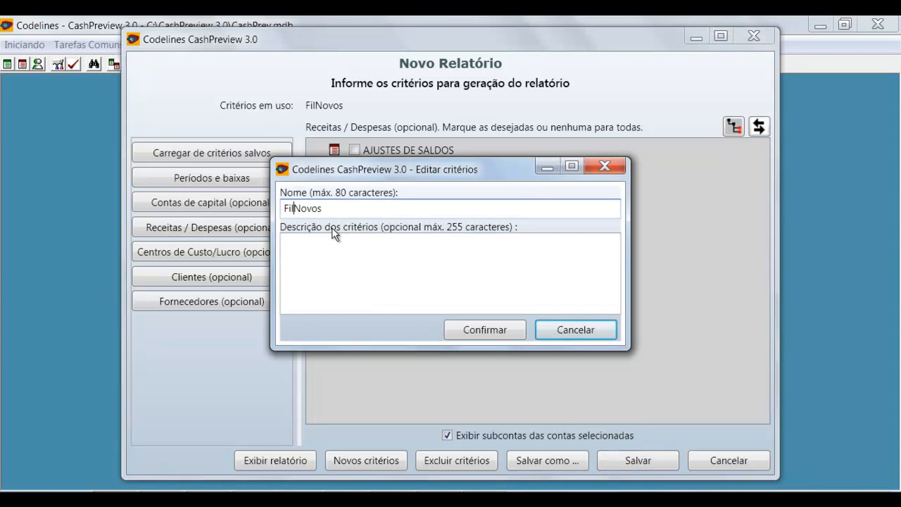
type("em Ajut")
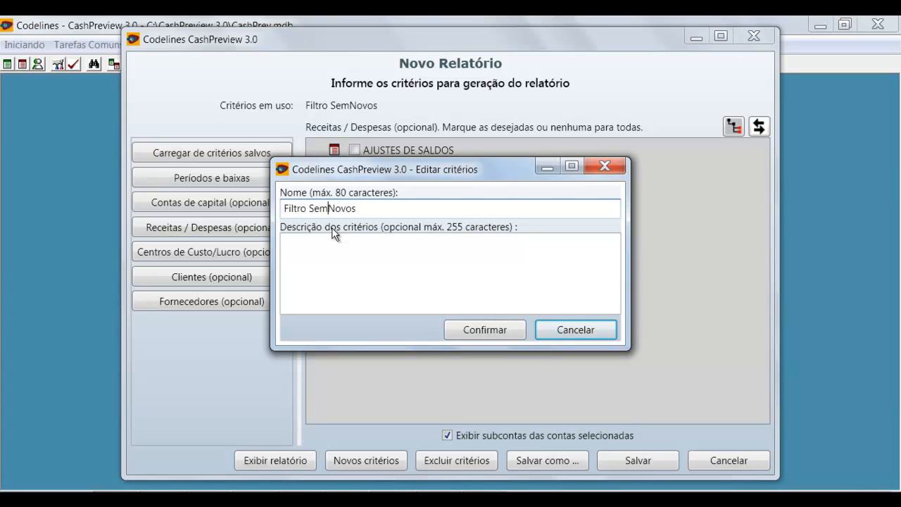
key("BackSpace")
type("ste de Sa")
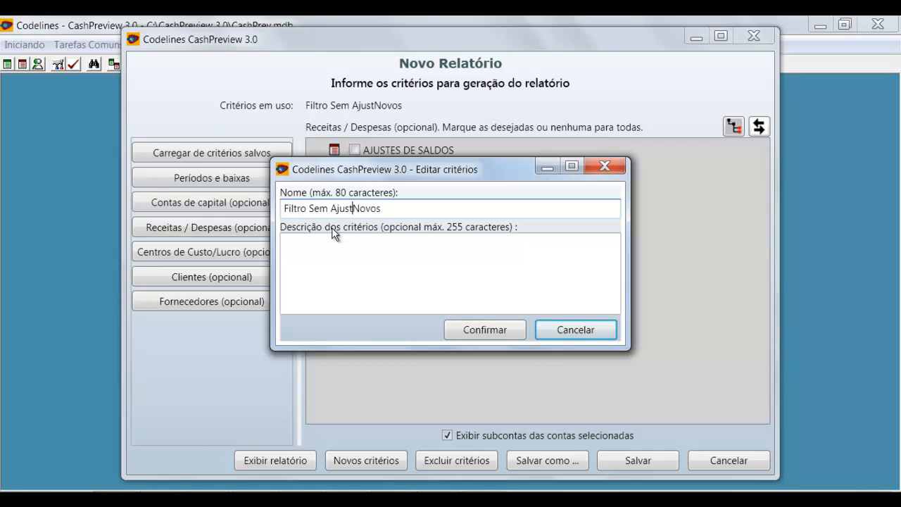
type("ldos")
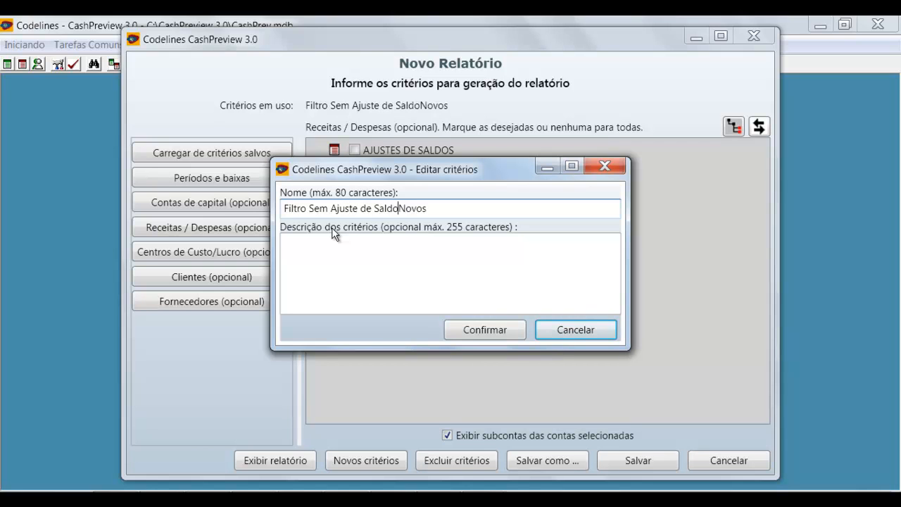
key("shift+End")
key("Delete")
key("Tab")
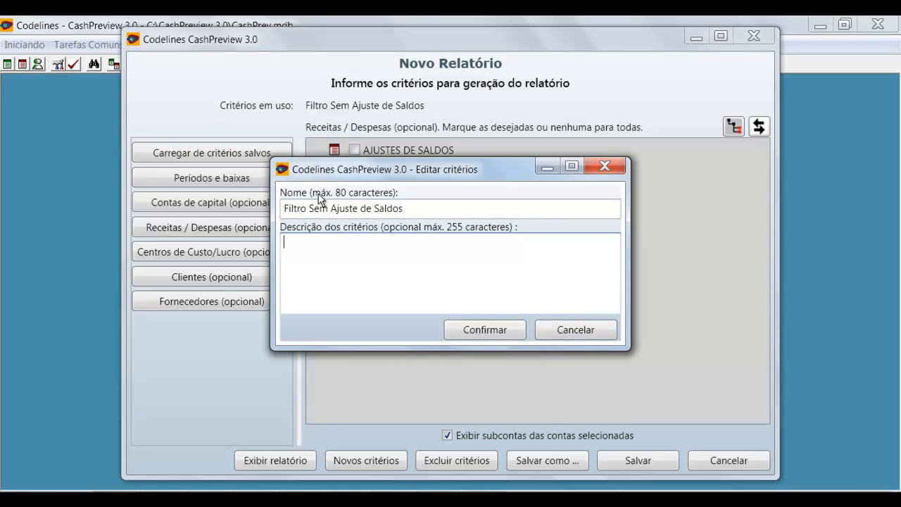
left_click(488, 337)
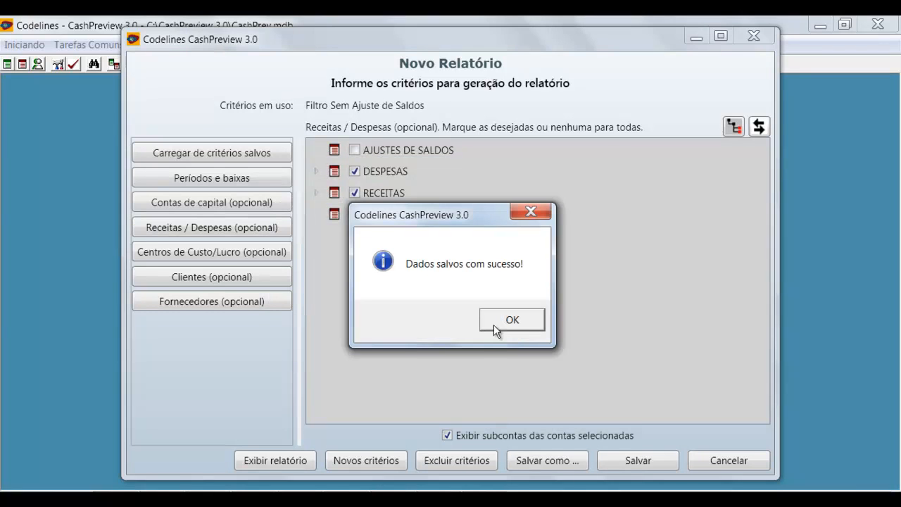
left_click(501, 321)
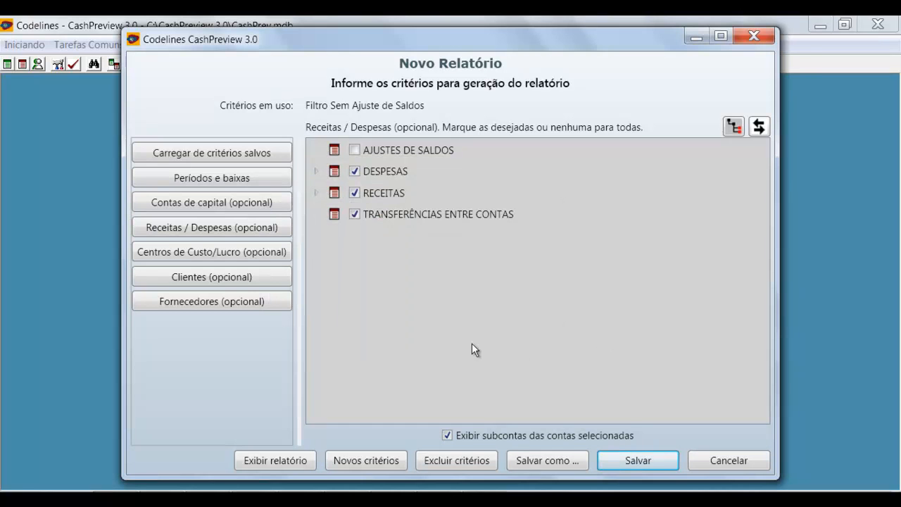
Load the saved criteria Filtro Sem Ajuste de Saldos and check its Receitas / Despesas selection.
left_click(206, 154)
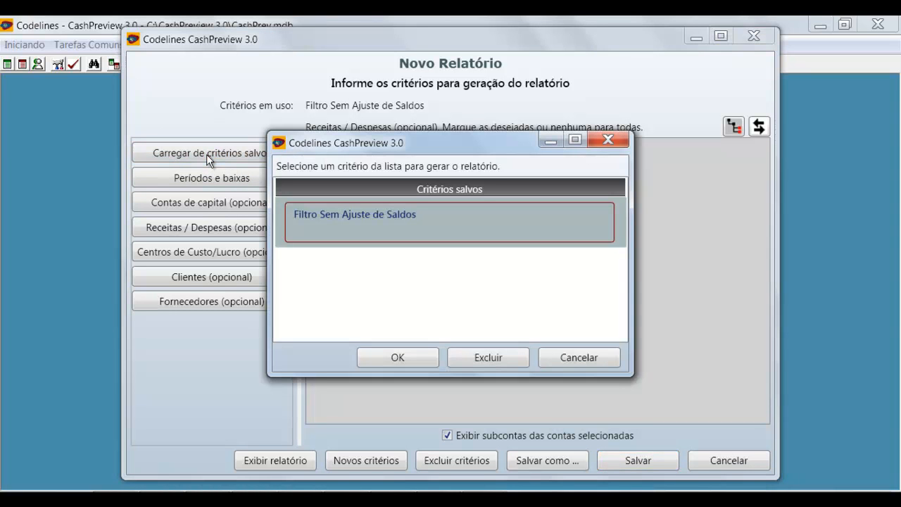
left_click(490, 218)
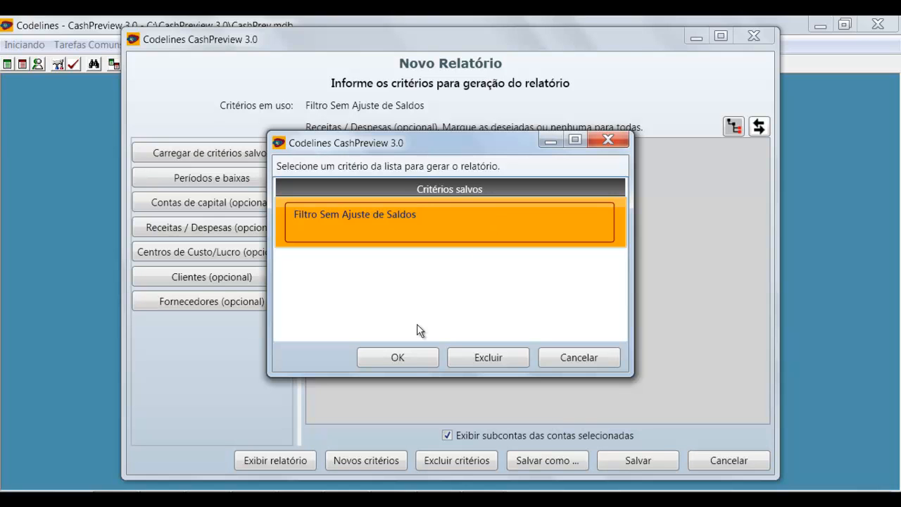
left_click(410, 358)
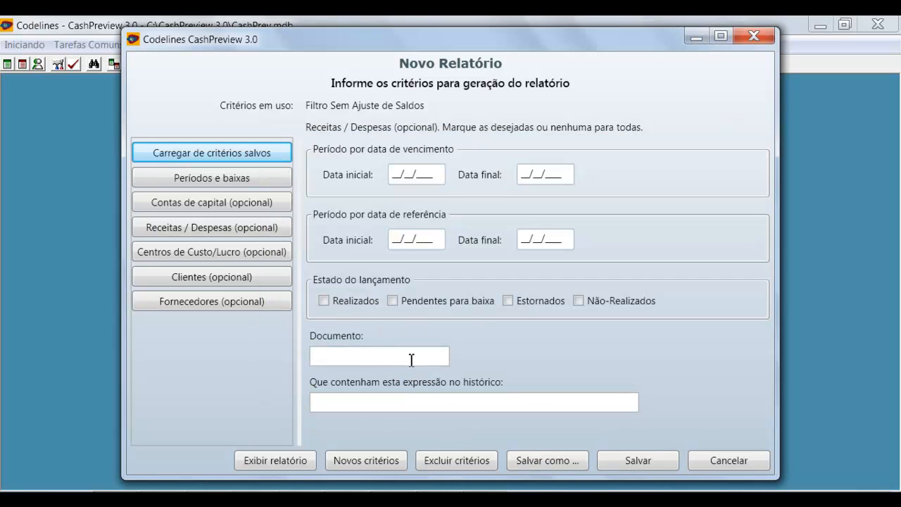
left_click(233, 228)
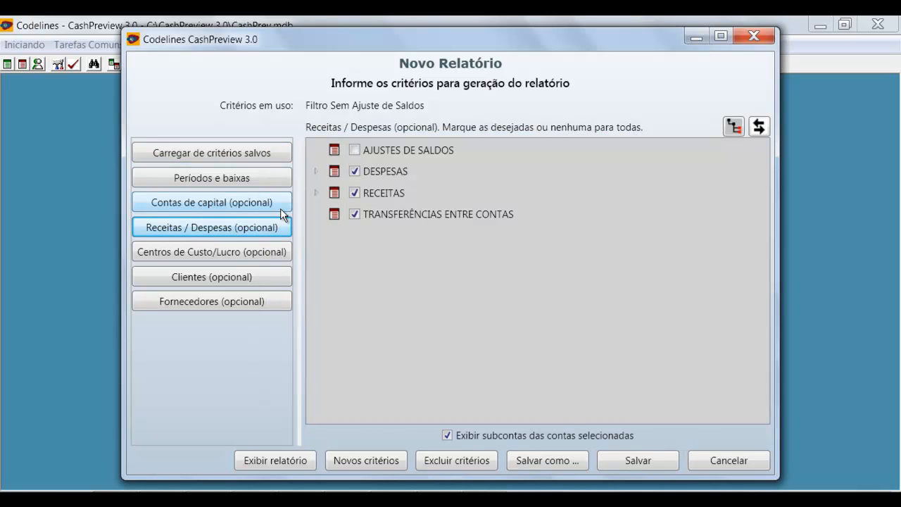
Set the due date period from 01/01/2015 to 31/01/2015 and display the report.
left_click(226, 178)
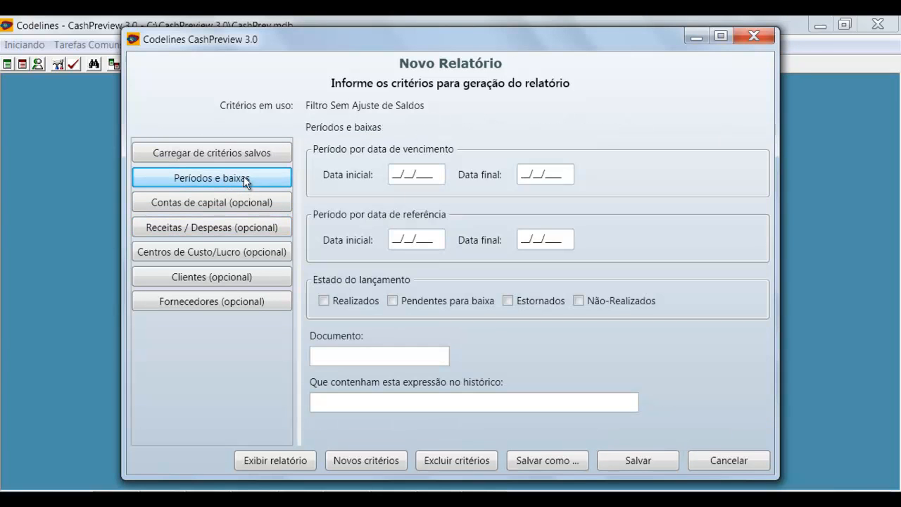
left_click(393, 176)
type("01/01/2015")
key("Tab")
type("31/01/2015")
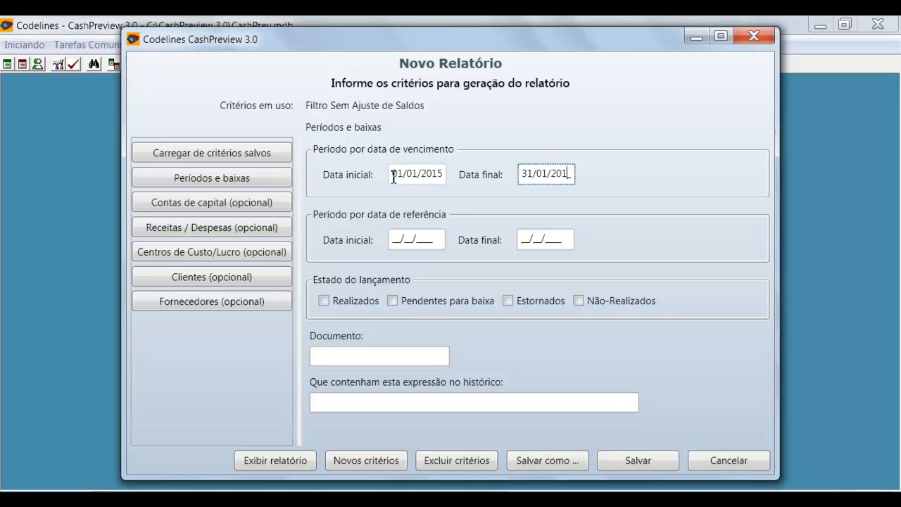
left_click(286, 458)
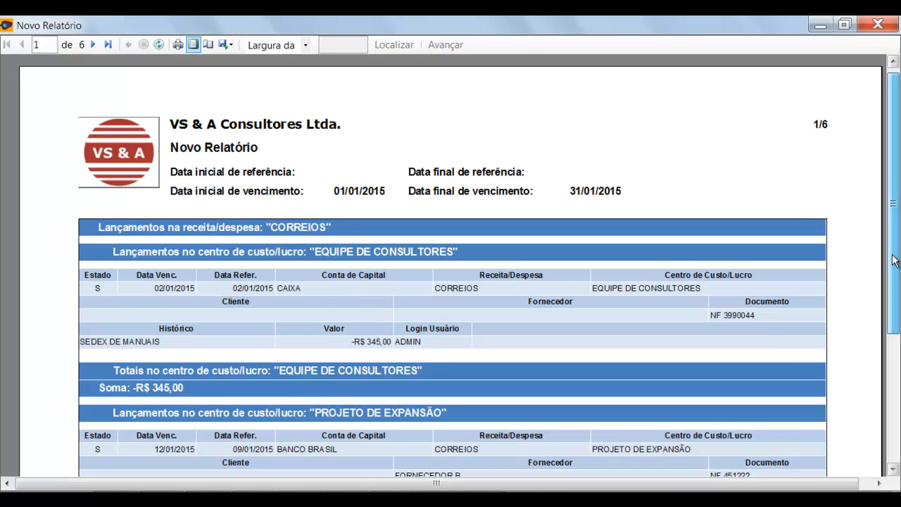
Examine the grouped entries and cost centre totals on the first page of the generated report.
left_click_drag(899, 256, 899, 289)
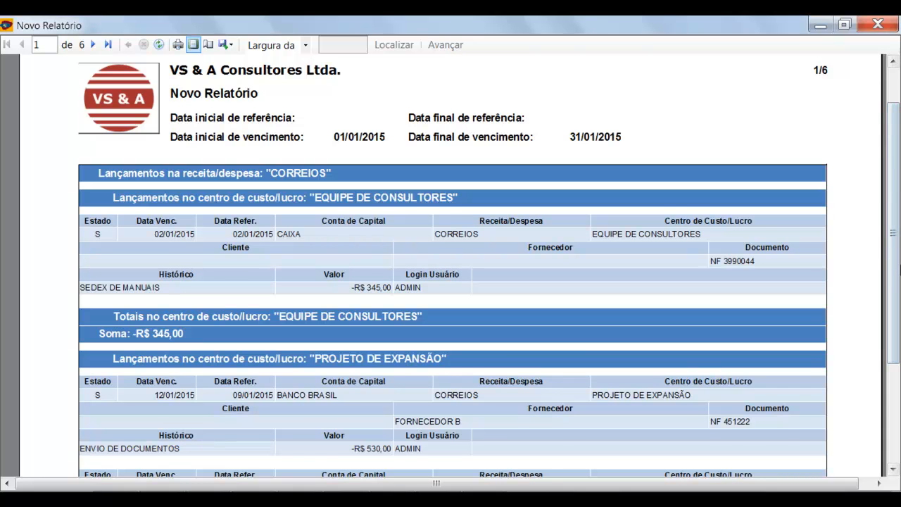
left_click_drag(899, 263, 899, 305)
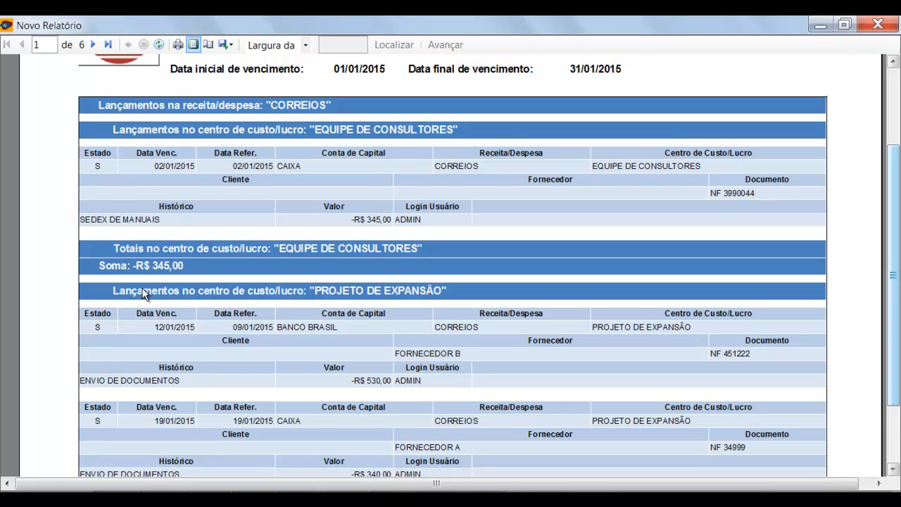
mouse_move(894, 262)
left_mouse_down()
mouse_move(897, 302)
mouse_move(898, 267)
left_mouse_up()
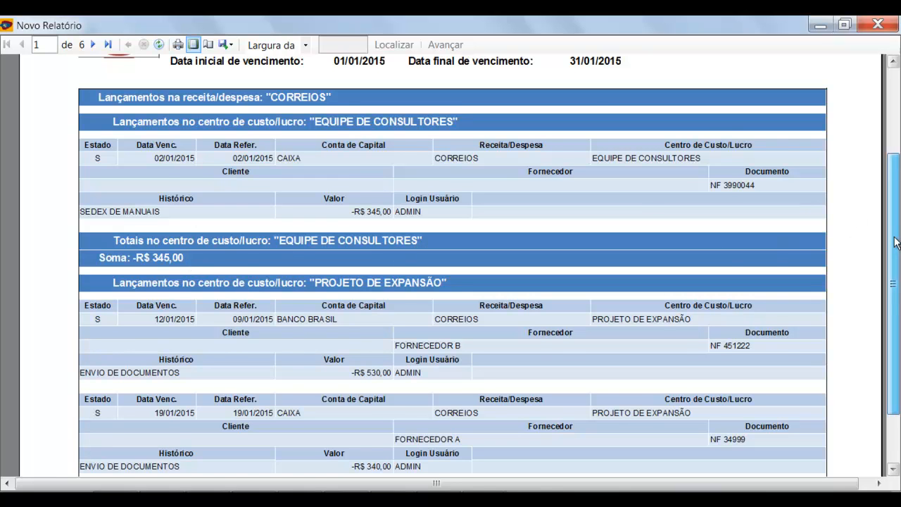
scroll(894, 272, "down", 2)
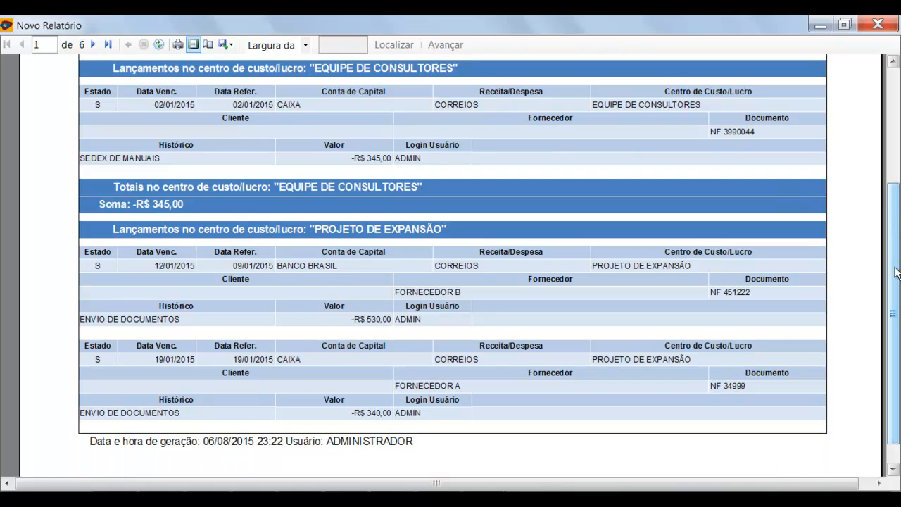
scroll(891, 228, "up", 3)
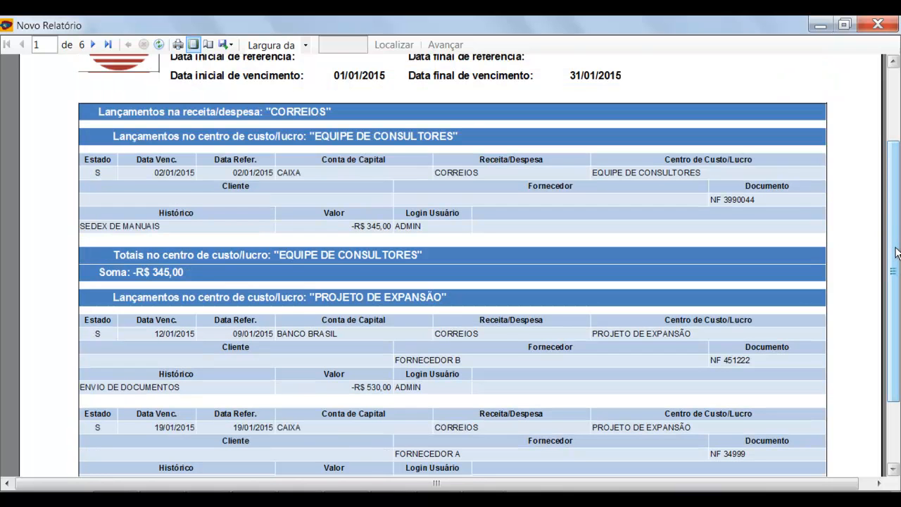
Set the report preview zoom to Página Inteira and open the list of export formats.
left_click(307, 45)
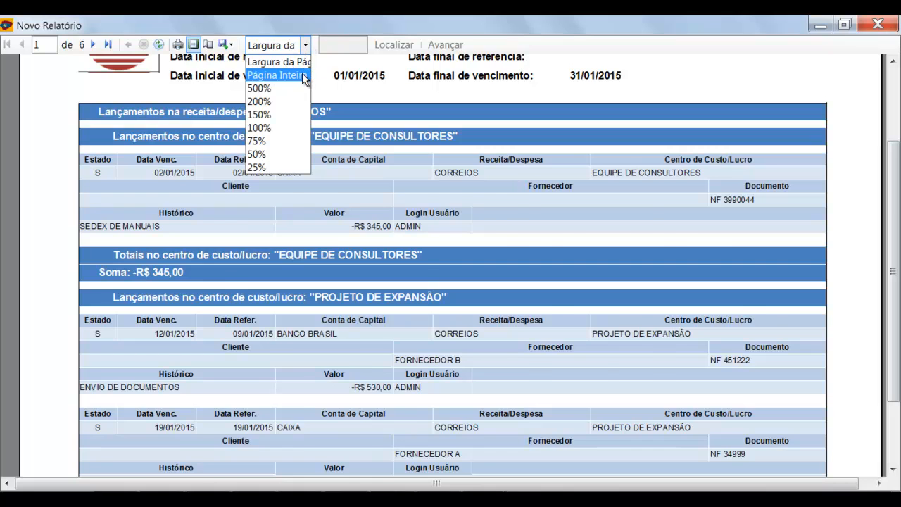
left_click(304, 78)
left_click(304, 44)
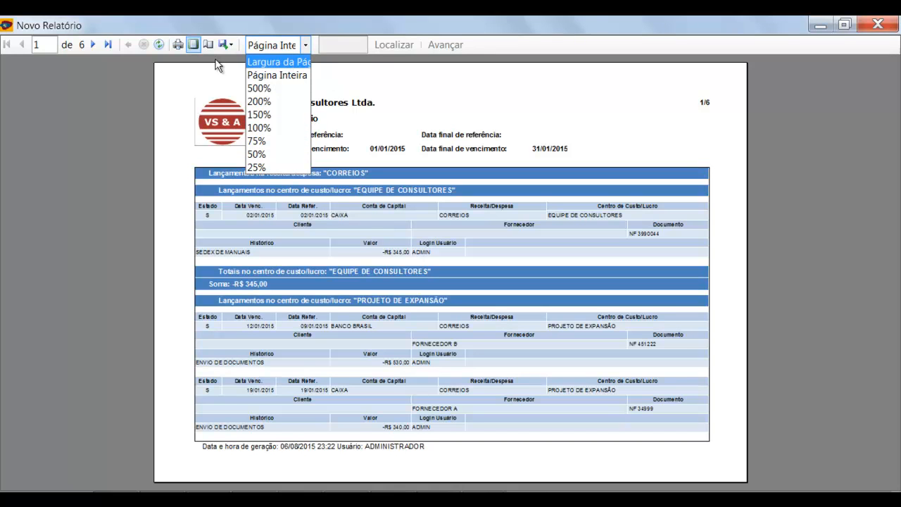
left_click(229, 44)
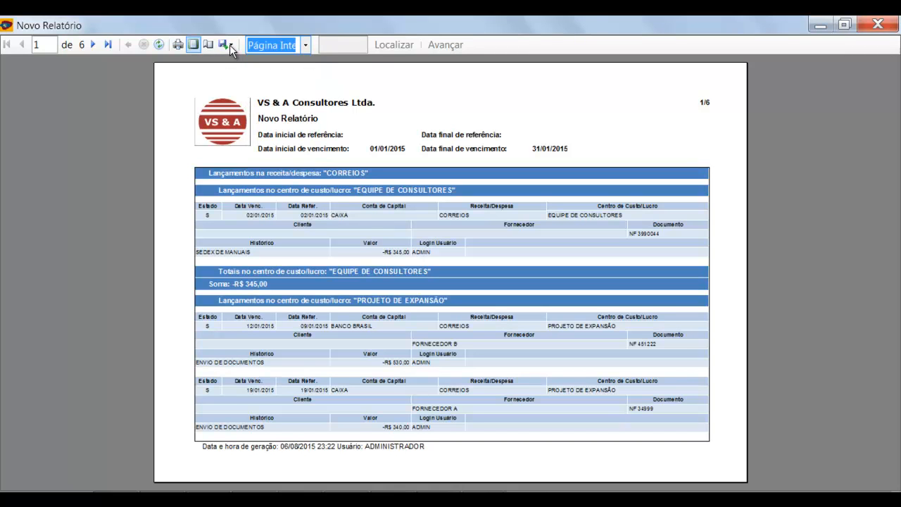
left_click(230, 44)
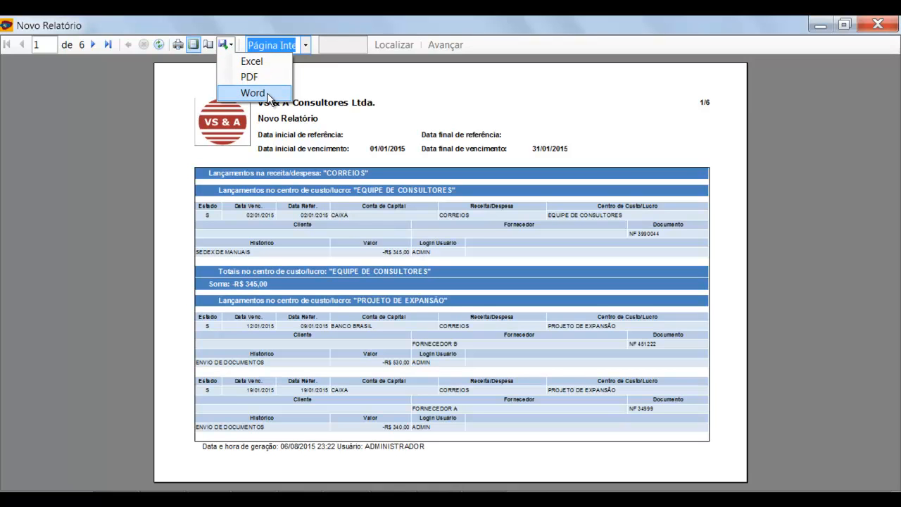
Close the export format list without exporting and go to page 2 of the report.
left_click(146, 77)
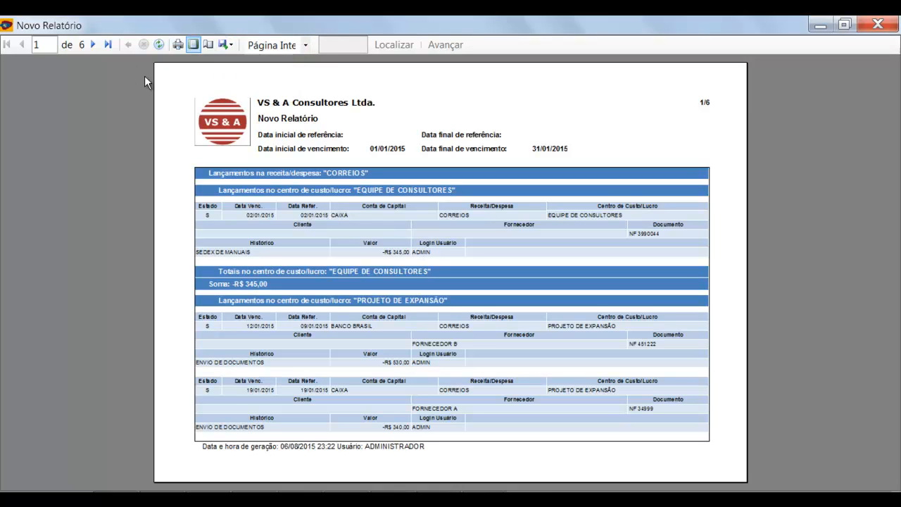
double_click(36, 45)
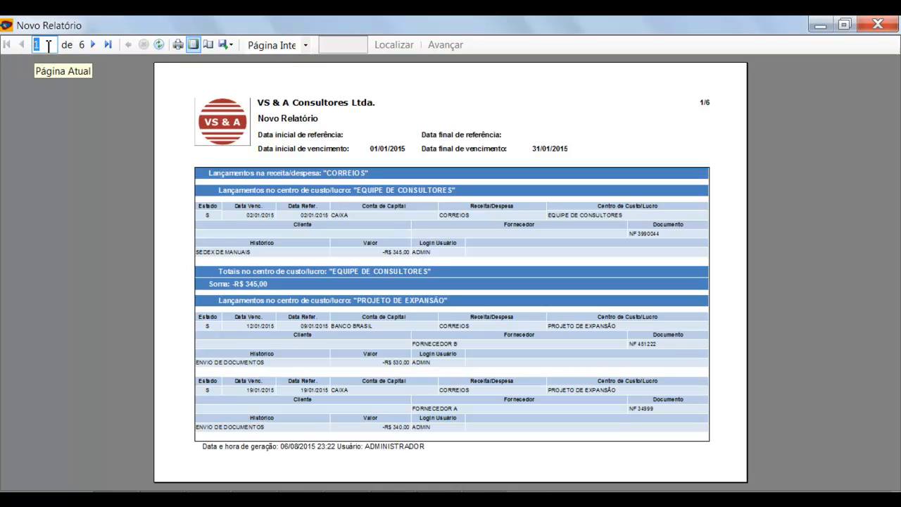
type("2")
key("Return")
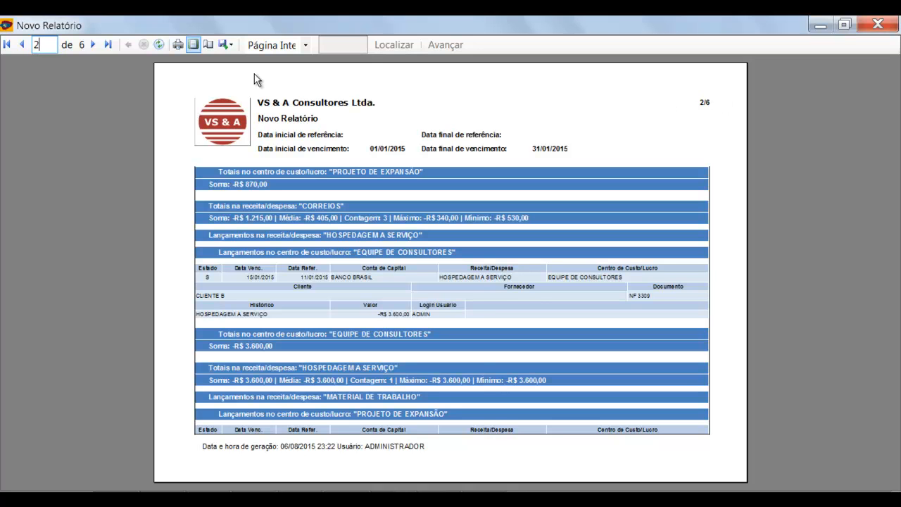
View the report's print options without printing, and switch the preview from print layout to one continuous page.
left_click(178, 45)
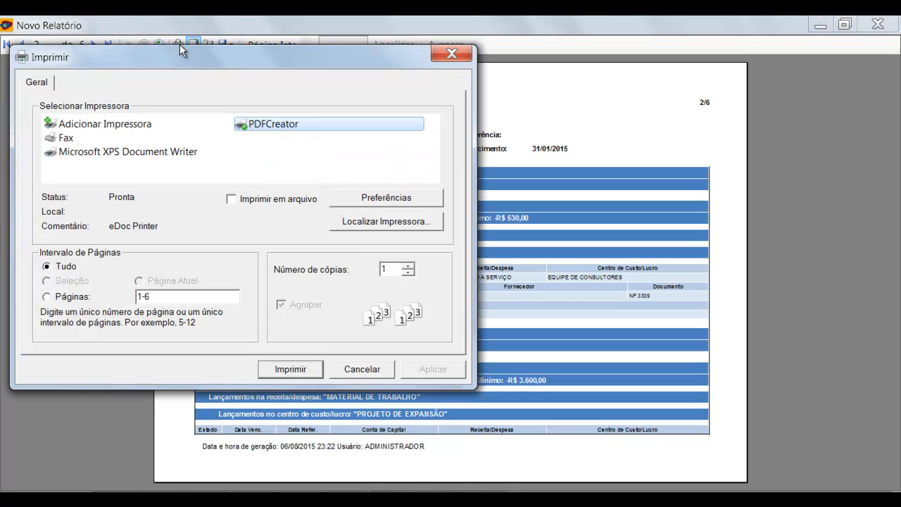
left_click(453, 56)
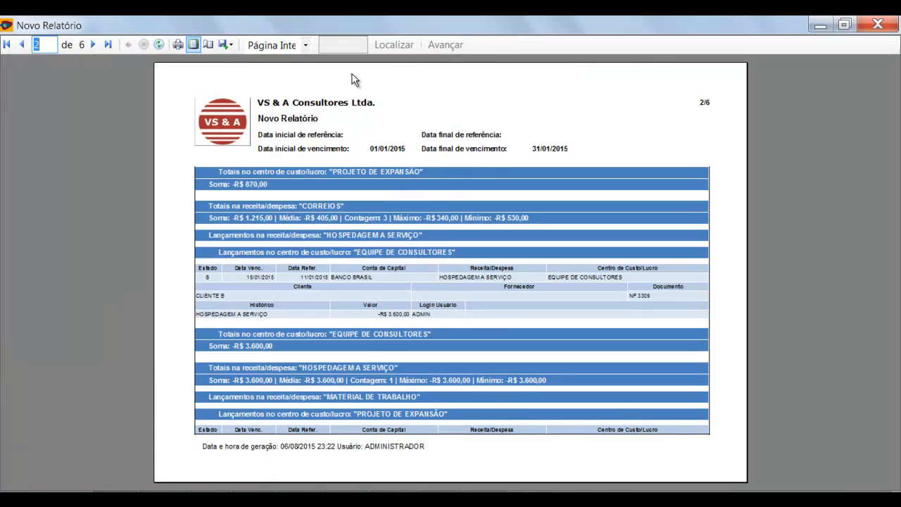
left_click(194, 45)
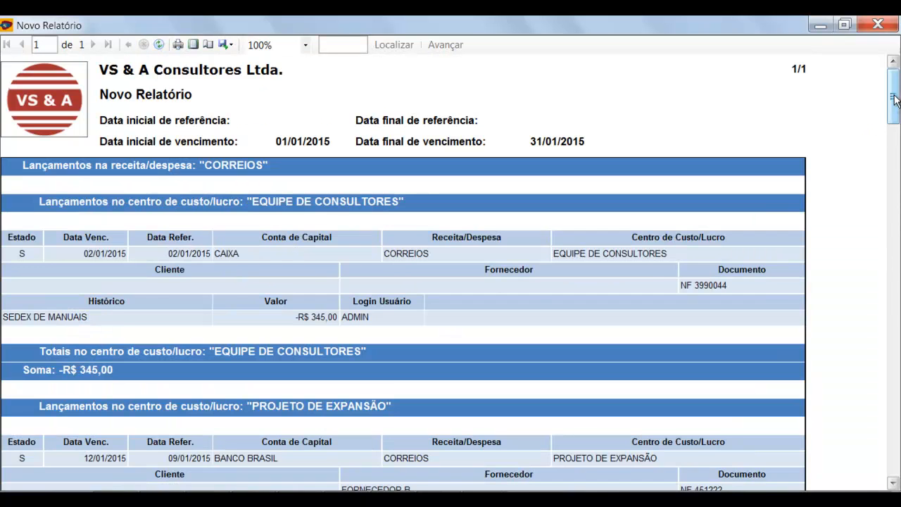
left_click_drag(892, 97, 885, 139)
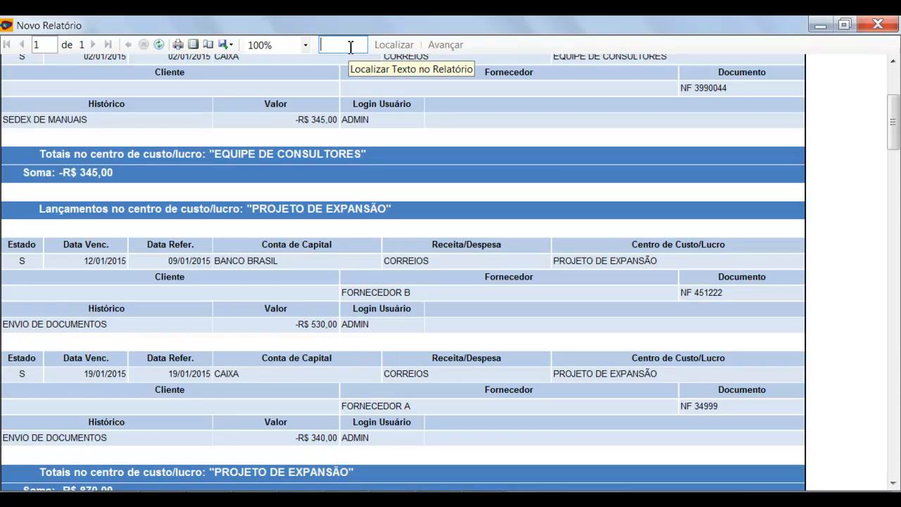
Search the report for "consultores" and advance through the successive matches.
type("consultores")
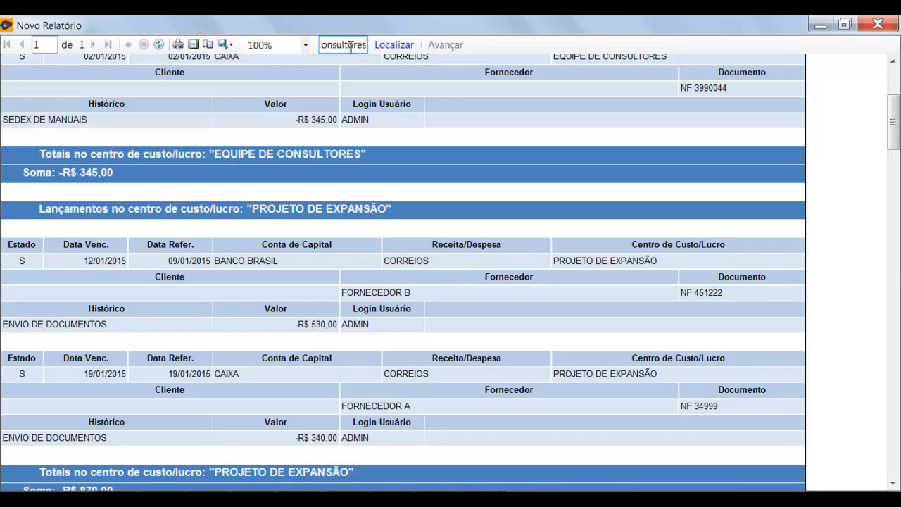
left_click(392, 47)
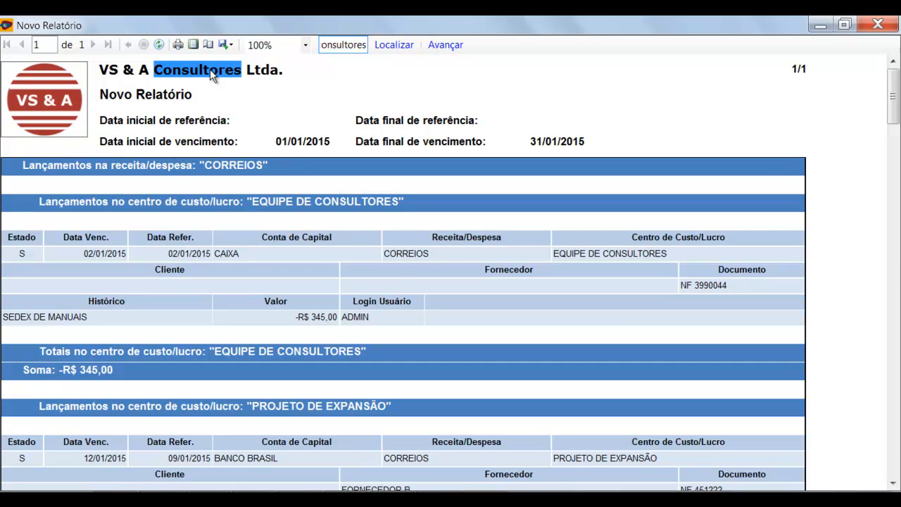
left_click(446, 45)
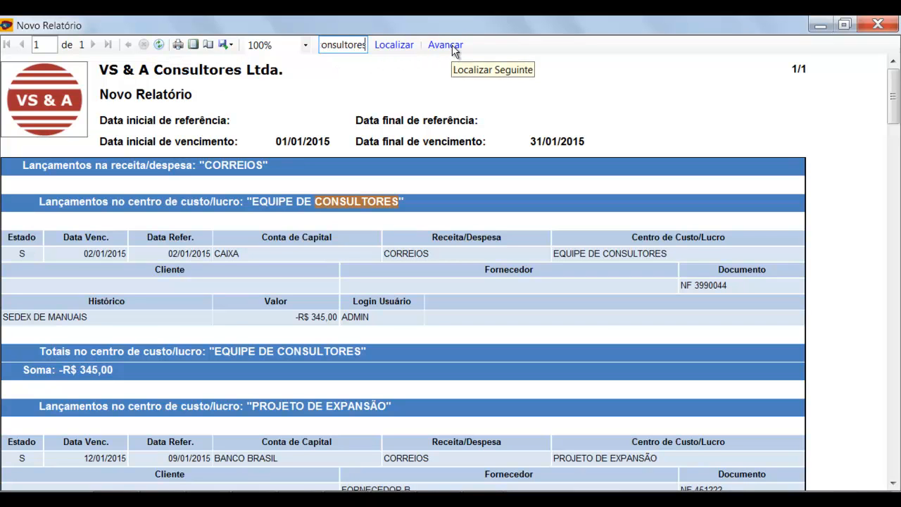
left_click(451, 43)
left_click(451, 44)
left_click(451, 44)
left_click(451, 44)
left_click(452, 43)
left_click(451, 43)
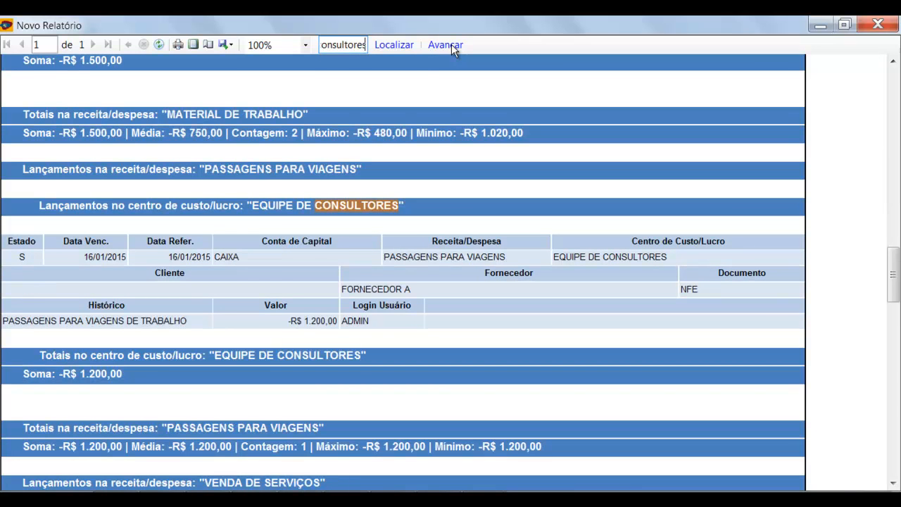